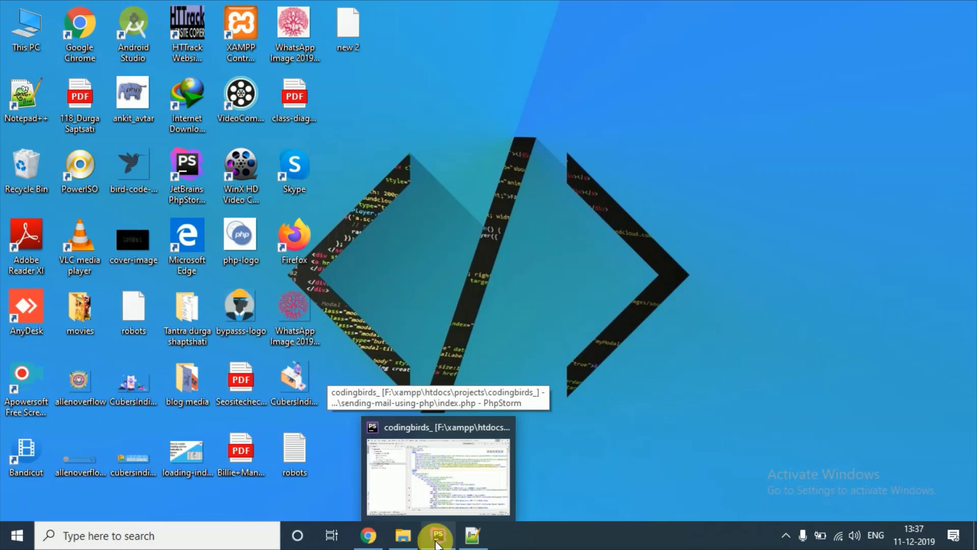
Step: Reload the local Send Email form in Chrome and look over its From and To fields
click(371, 535)
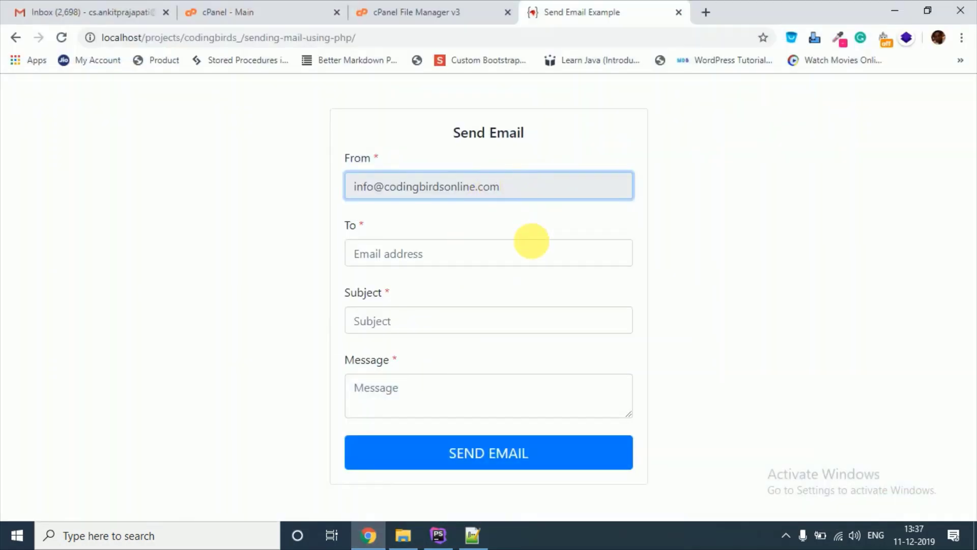
click(698, 208)
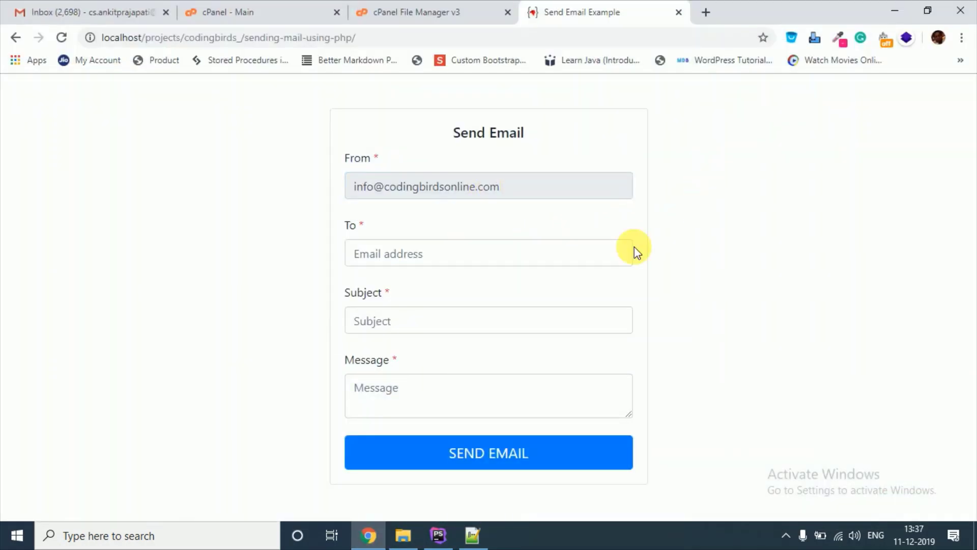
click(62, 37)
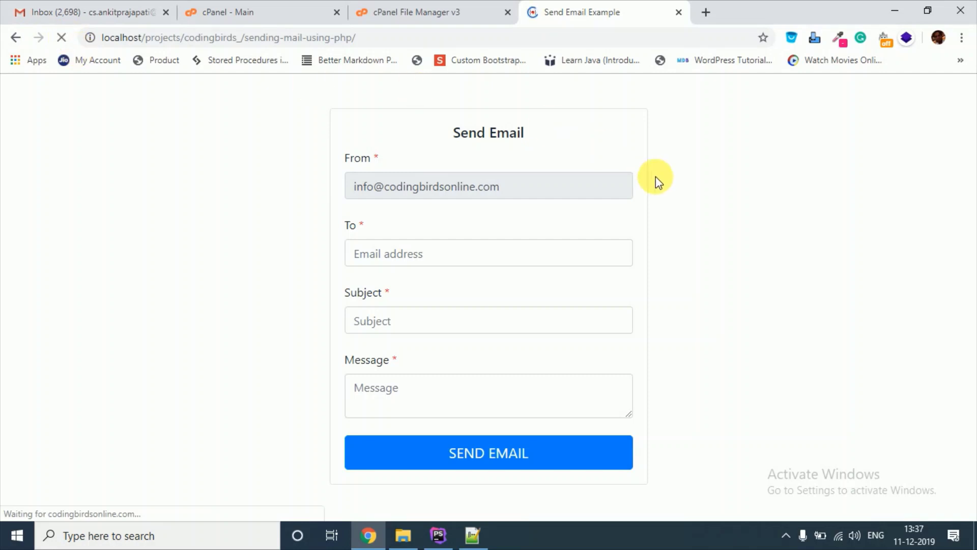
drag(348, 165, 407, 157)
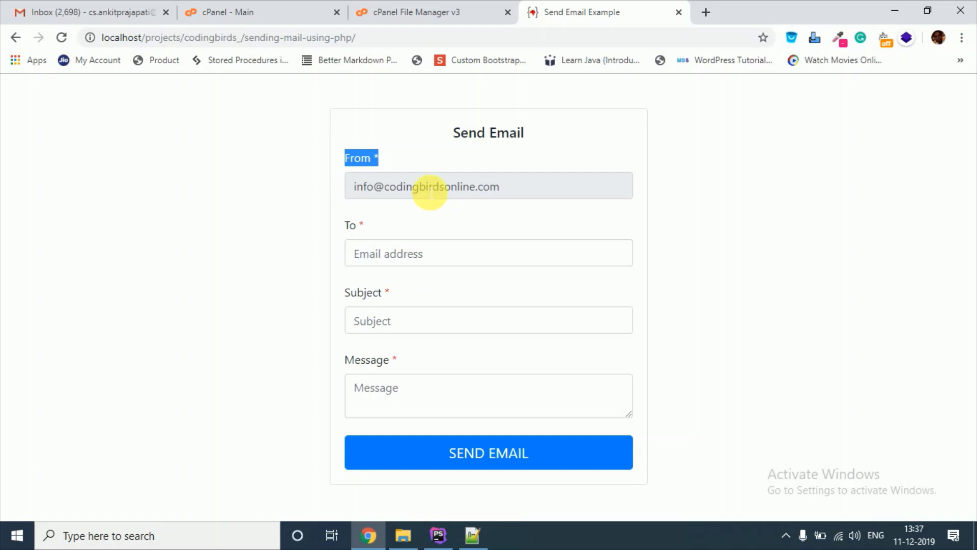
click(403, 254)
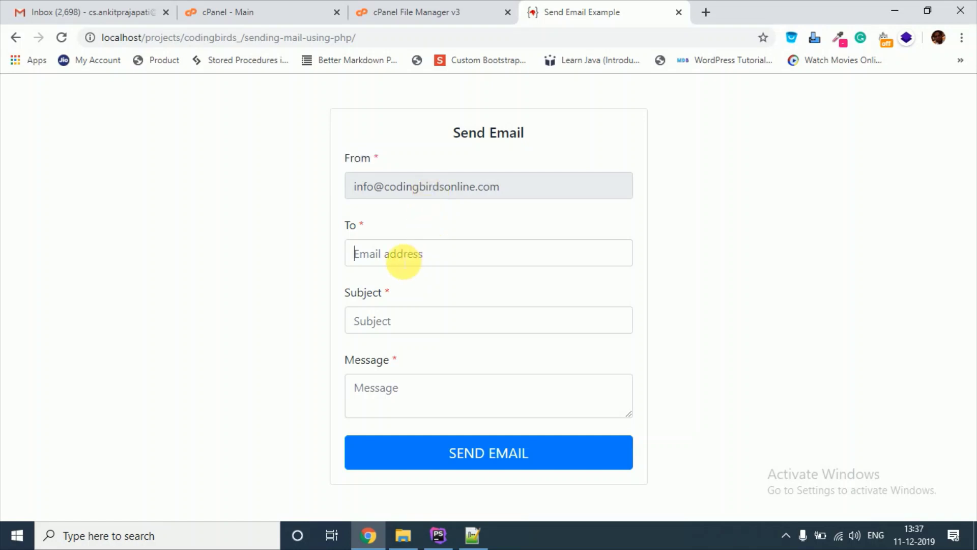
click(409, 221)
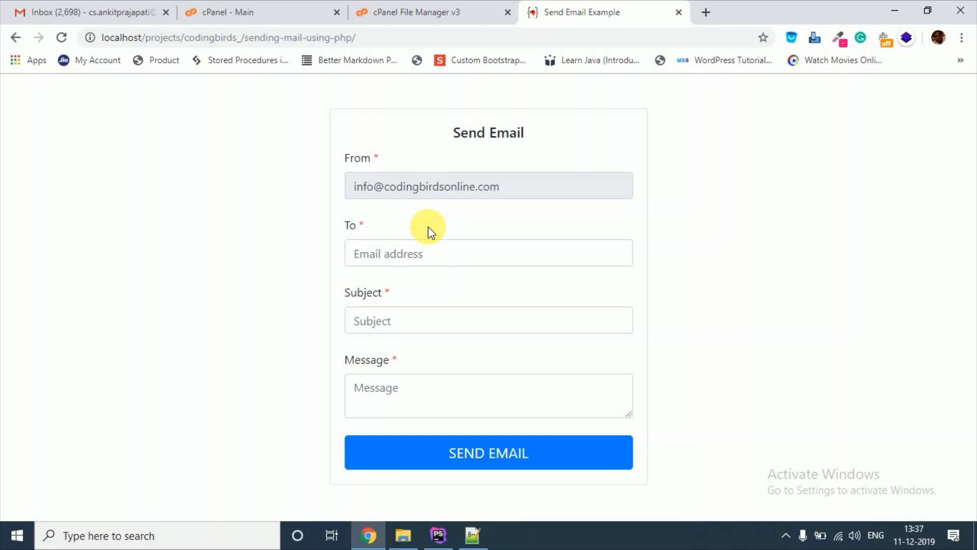
Step: Check the Subject and Message fields, then bring up index.php in PhpStorm
click(403, 321)
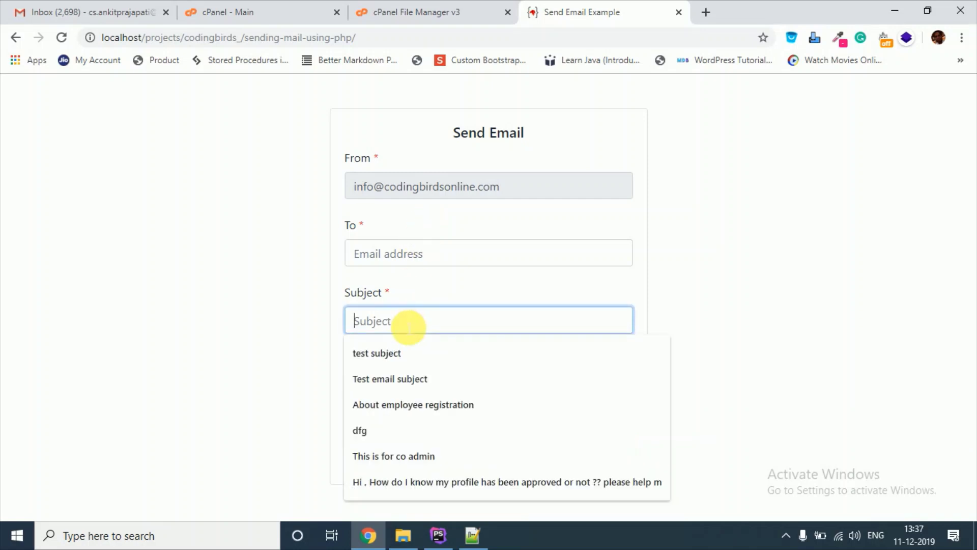
click(414, 288)
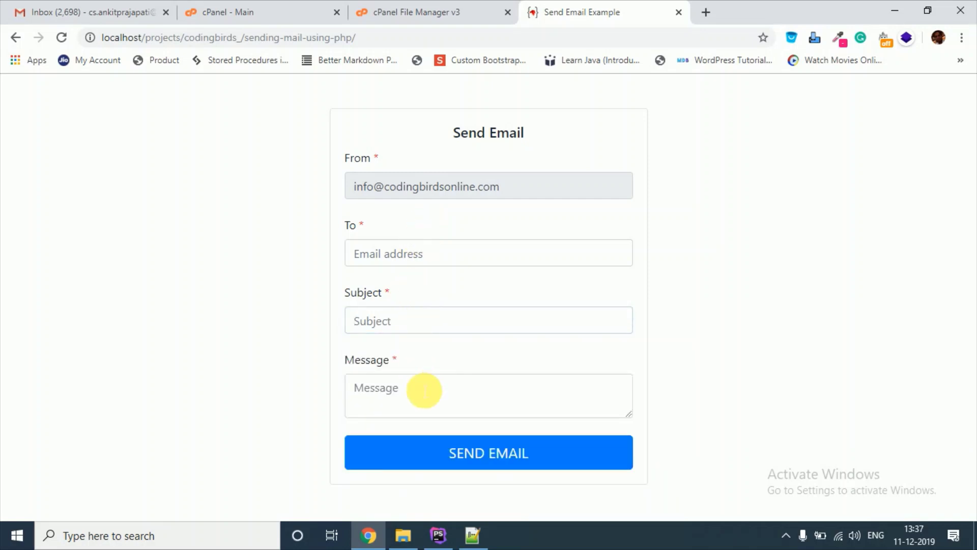
click(432, 394)
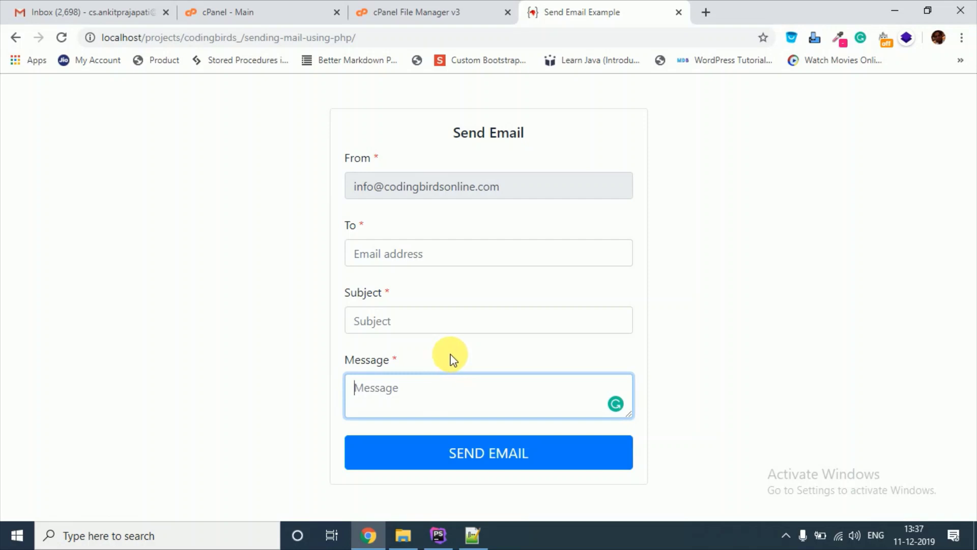
click(451, 350)
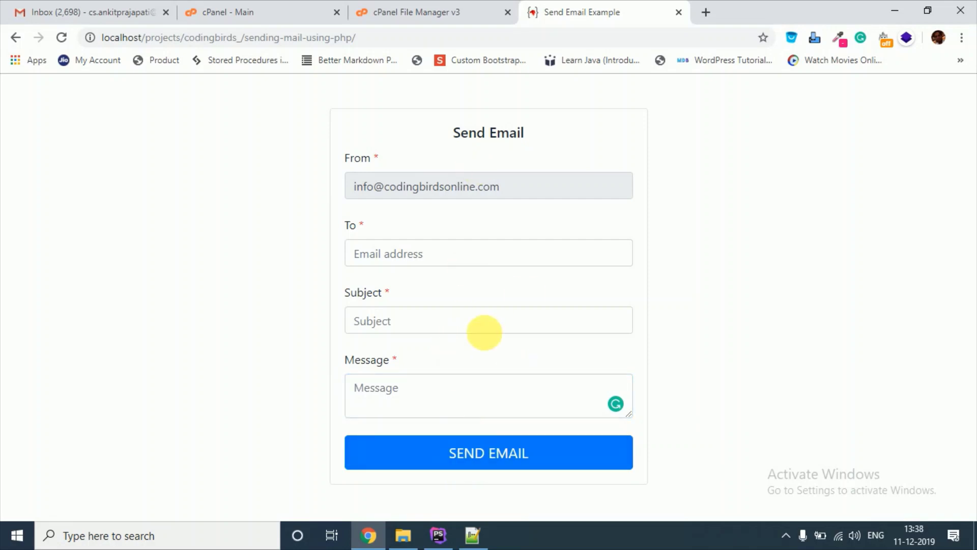
click(438, 534)
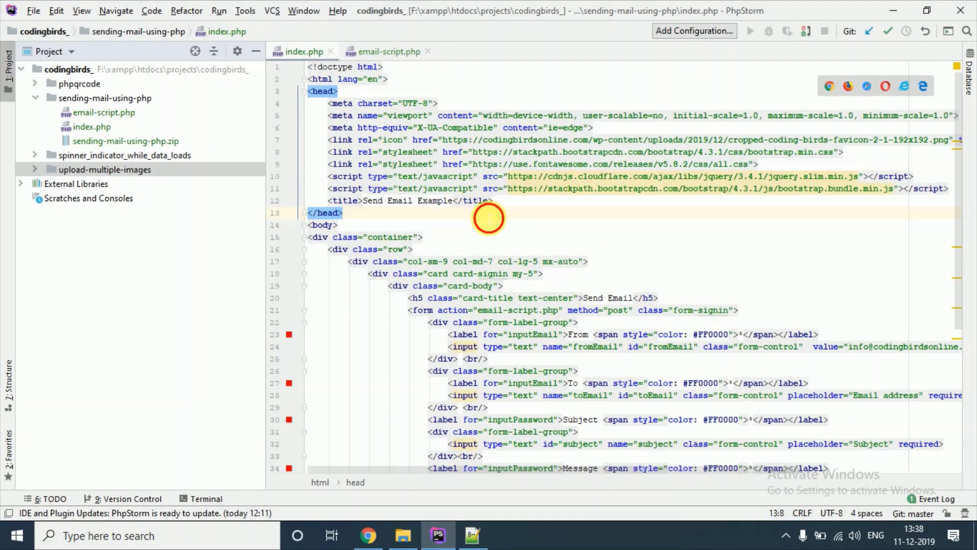
scroll(489, 214, down, 1)
scroll(529, 207, down, 3)
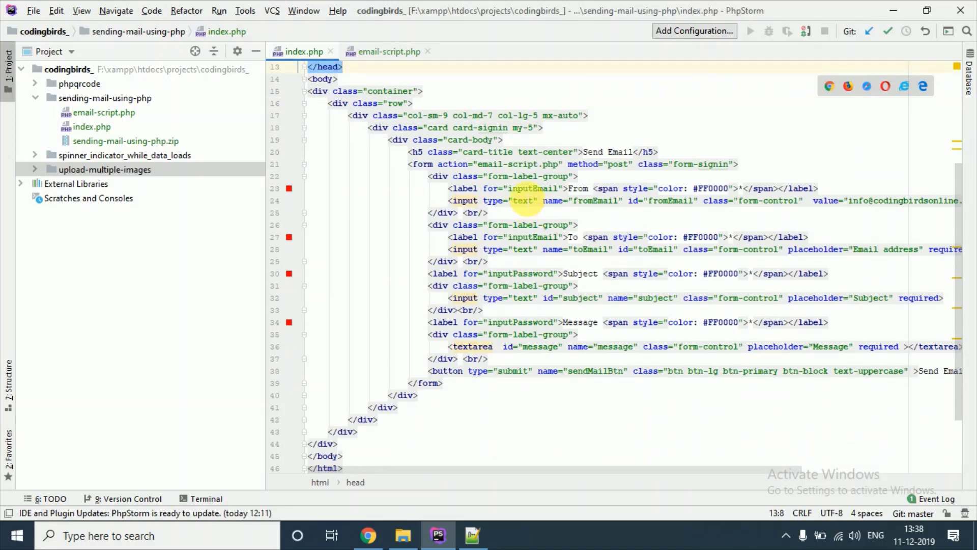
Step: Select the whole form block, lines 21–40, in index.php
double_click(404, 165)
click(419, 189)
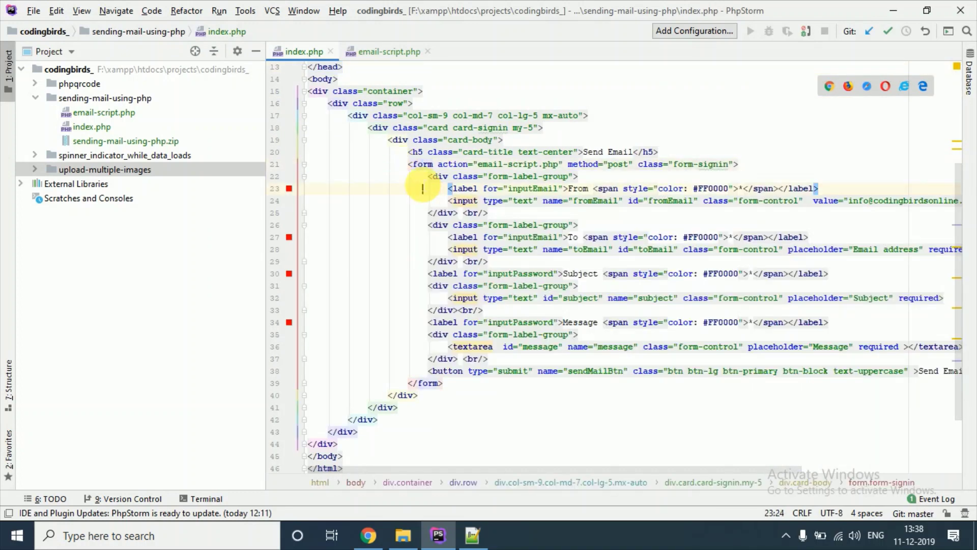
click(408, 165)
key(shift+End)
click(408, 165)
key(shift+End)
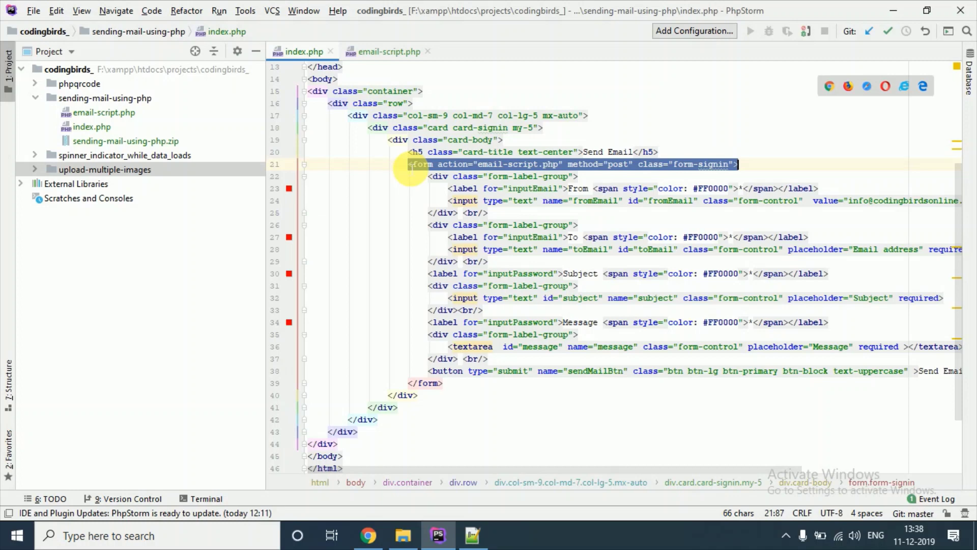
click(409, 164)
mouse_move(408, 164)
mouse_down()
mouse_move(456, 360)
mouse_move(486, 378)
mouse_up()
click(492, 397)
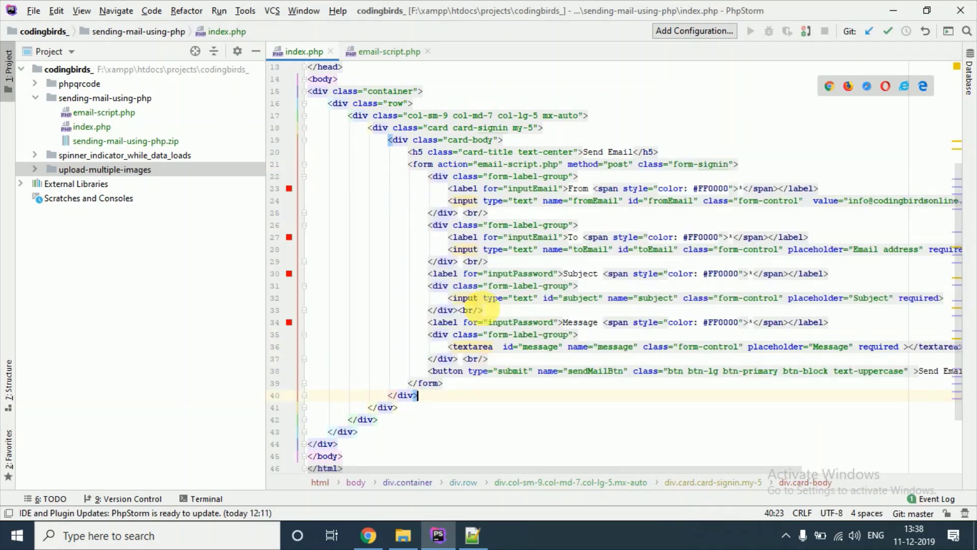
Step: Highlight the email-script.php action, the From and Subject markup, and the sendMailBtn name
drag(478, 164, 559, 164)
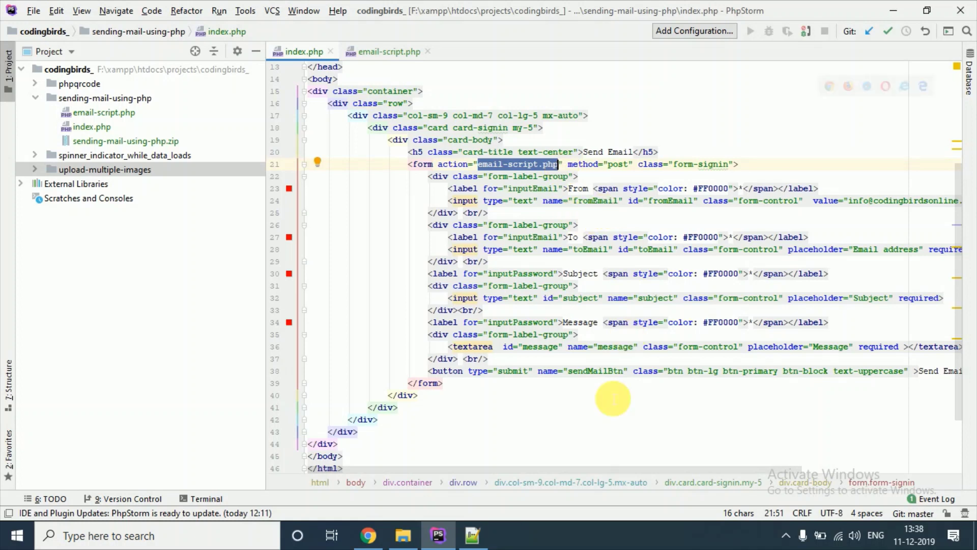
scroll(581, 462, right, 2)
click(534, 202)
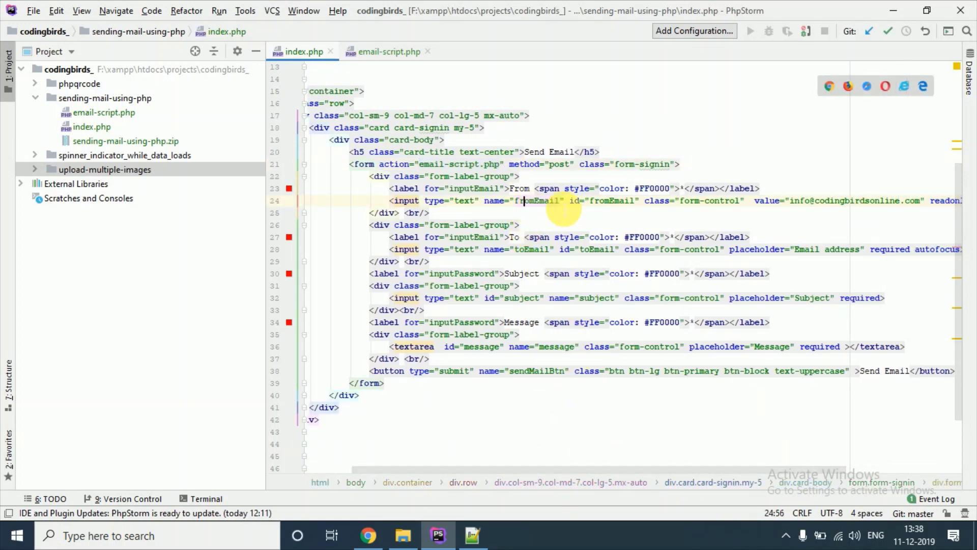
click(537, 188)
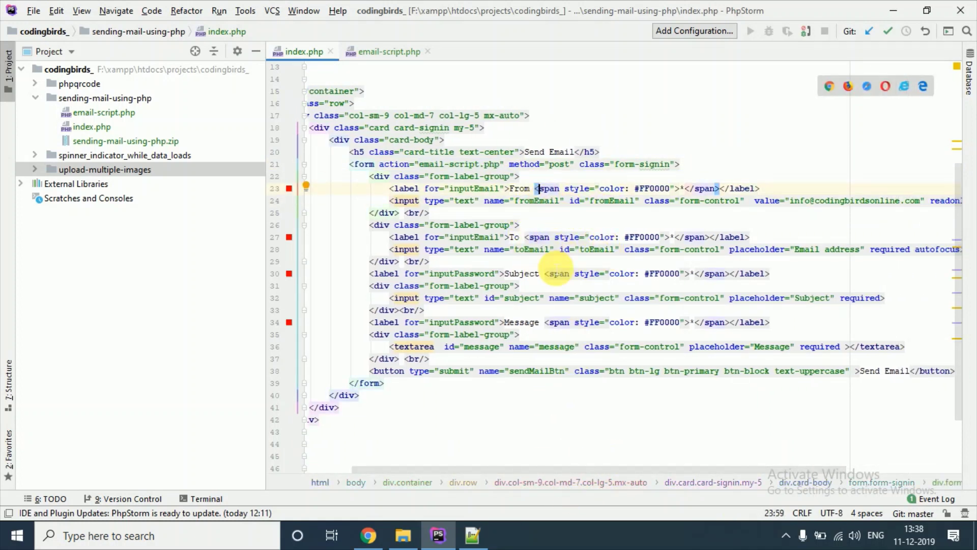
click(607, 290)
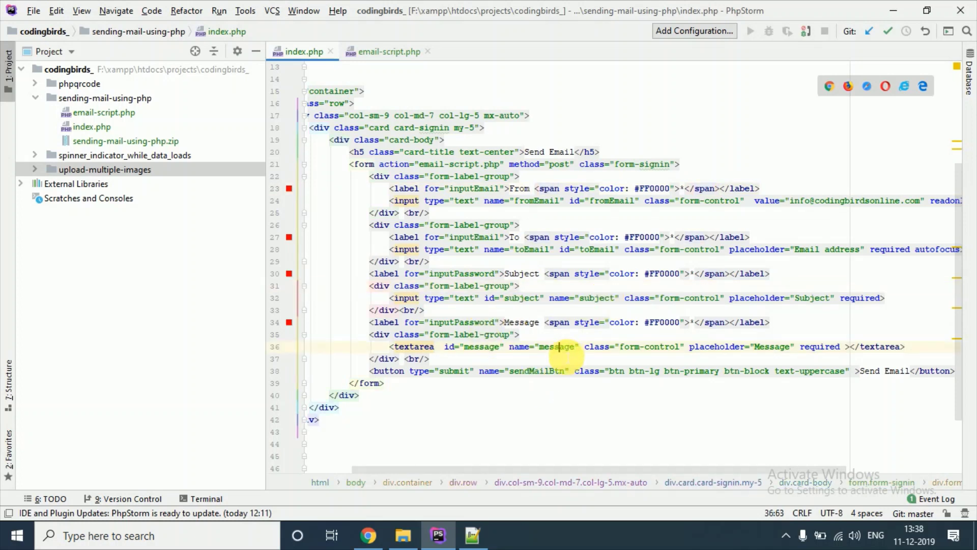
double_click(539, 370)
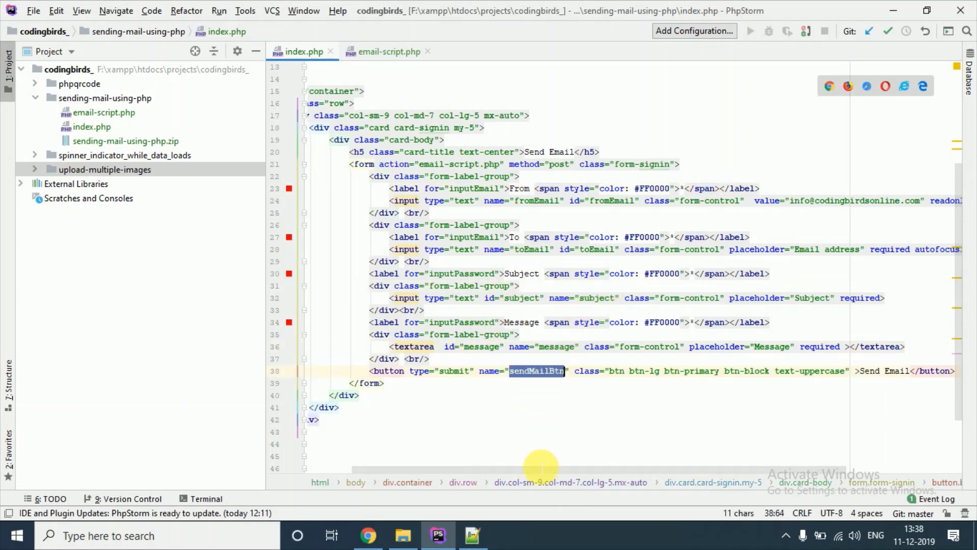
drag(550, 471, 466, 472)
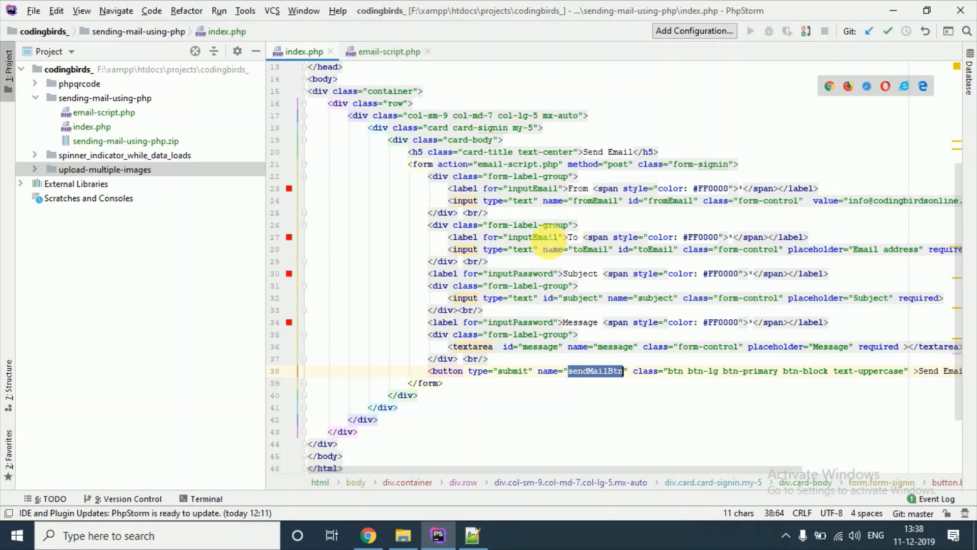
scroll(547, 245, up, 4)
scroll(545, 238, down, 4)
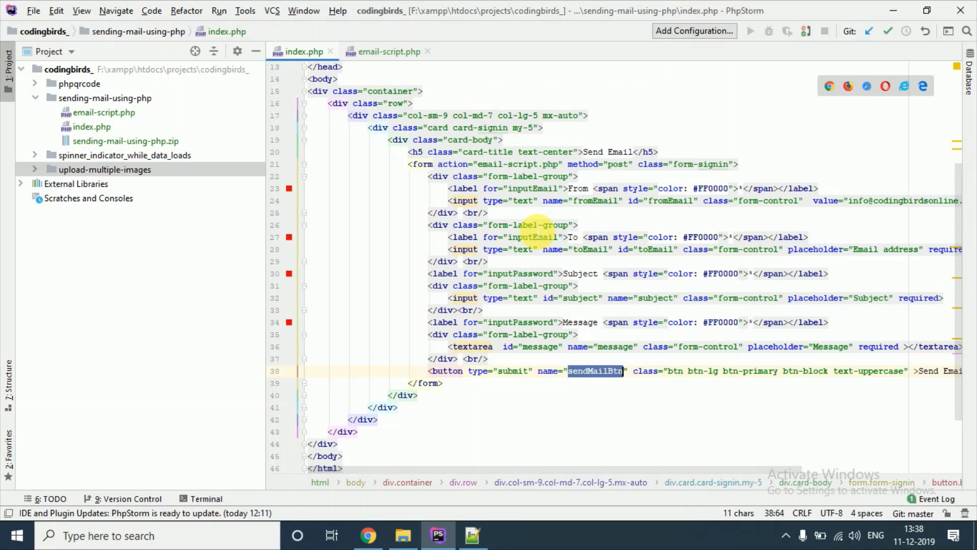
click(557, 213)
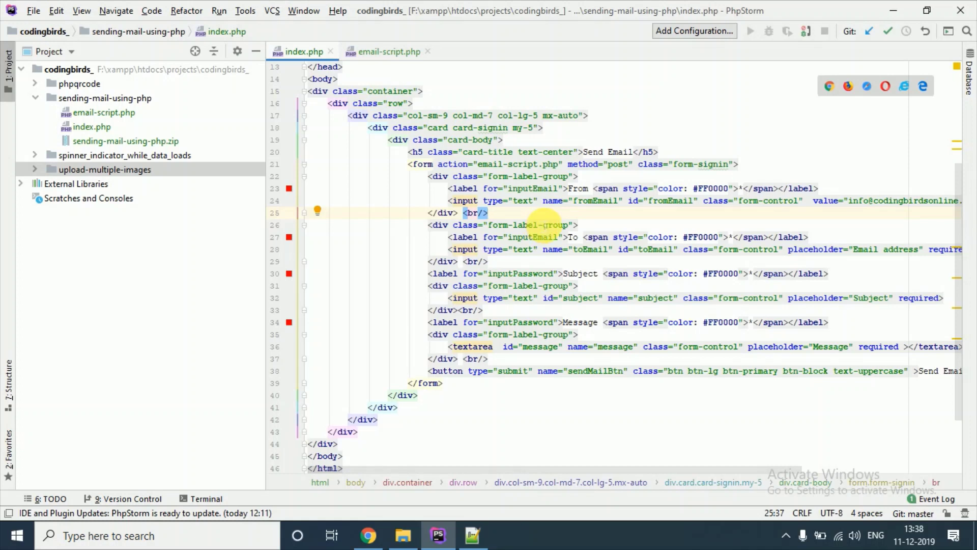
Step: Check the toEmail name and post method, glance at email-script.php, and select sendMailBtn
click(617, 248)
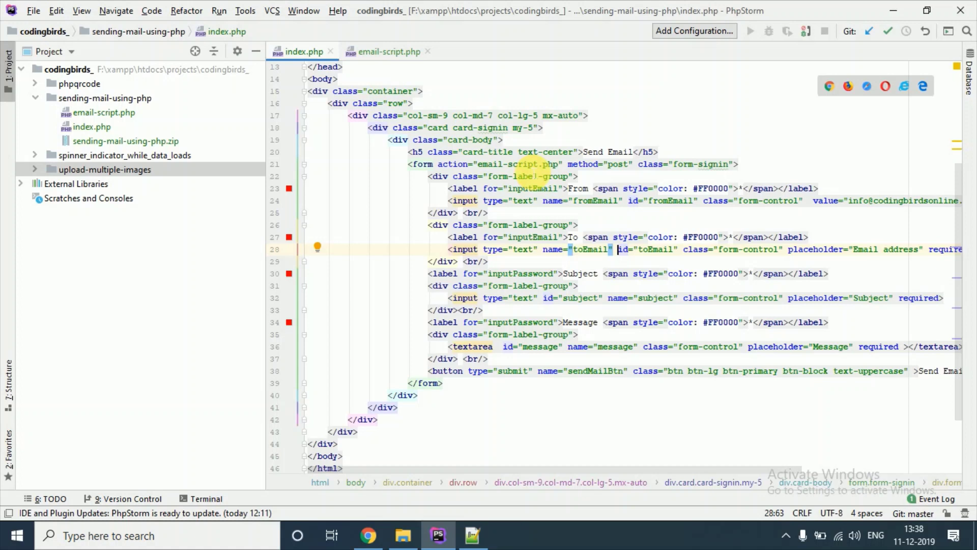
drag(633, 165, 578, 165)
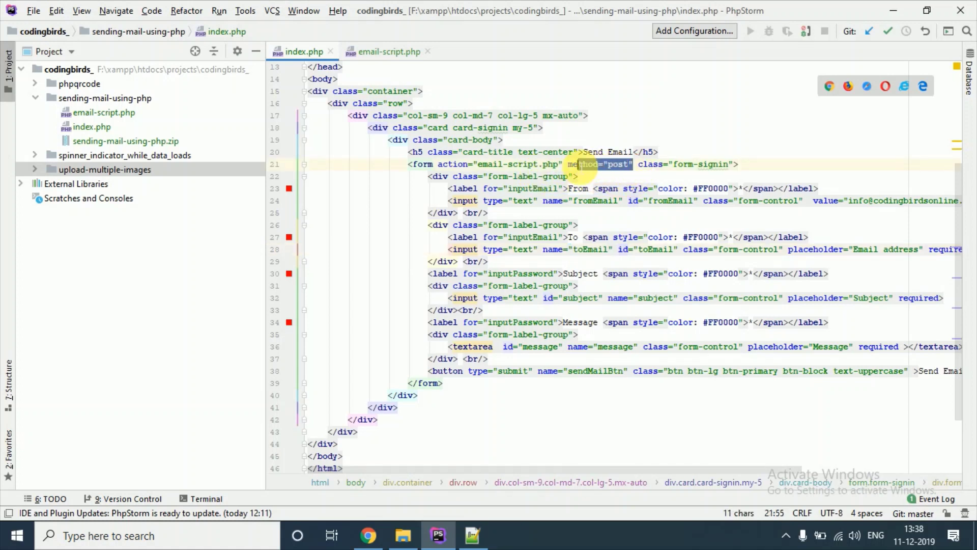
click(576, 214)
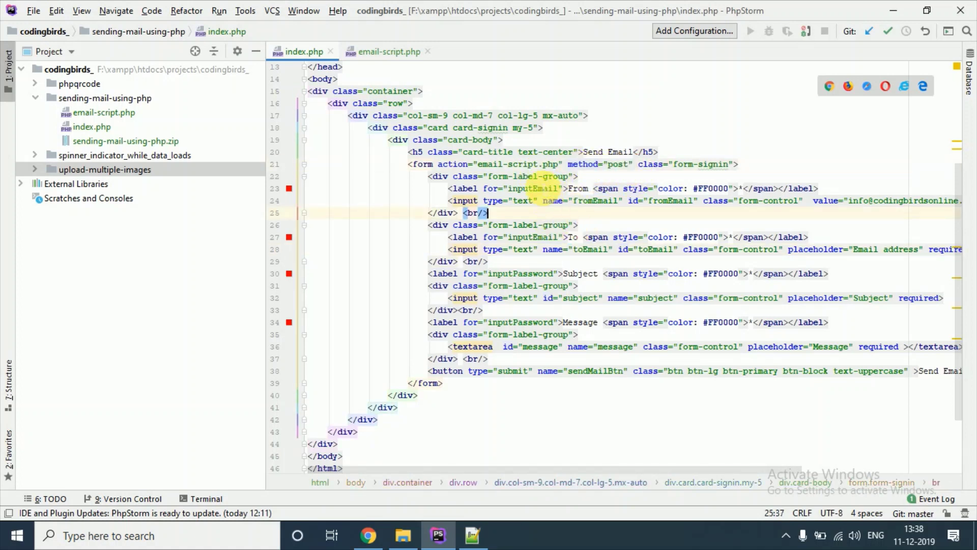
ctrl+click(521, 166)
click(303, 51)
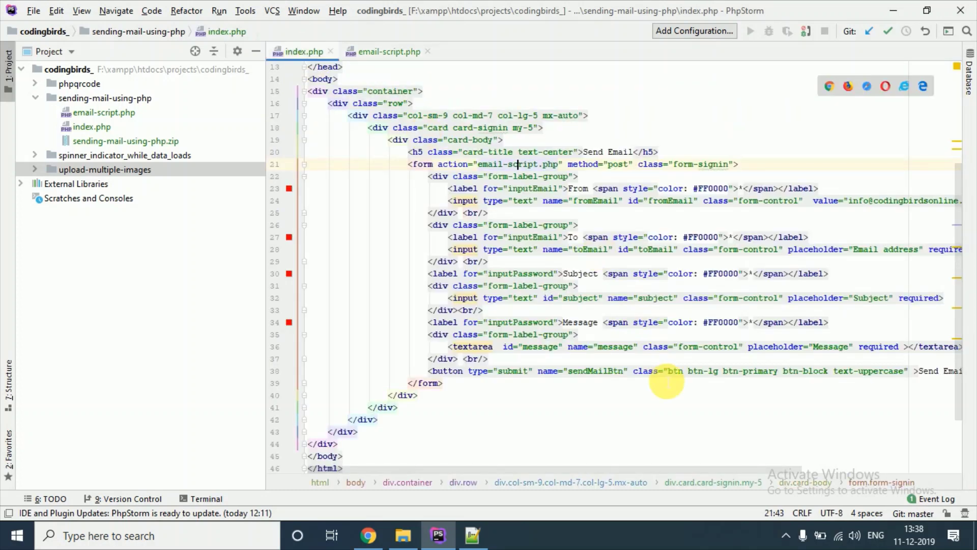
double_click(611, 371)
key(ctrl+c)
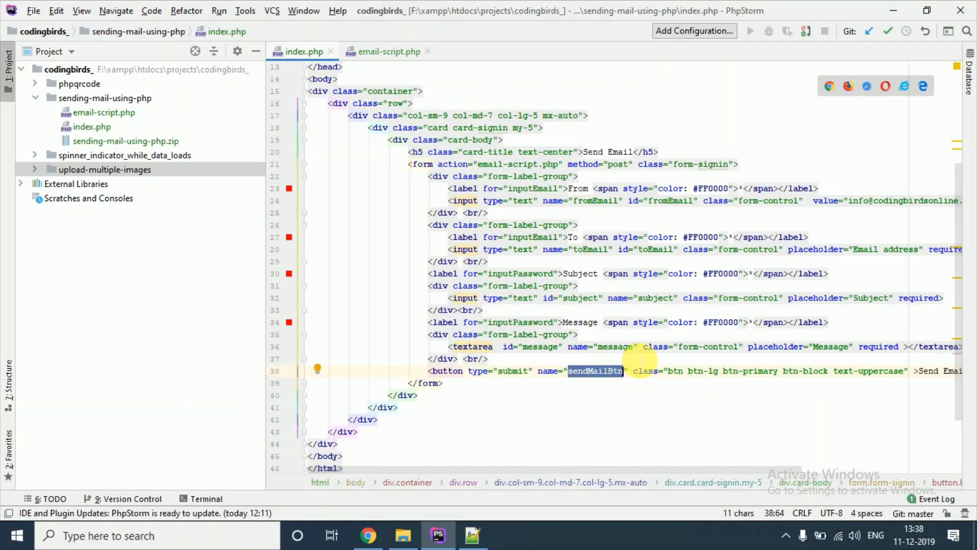
Step: Paste sendMailBtn into the isset check and fromEmail as the line 3 POST key
click(388, 51)
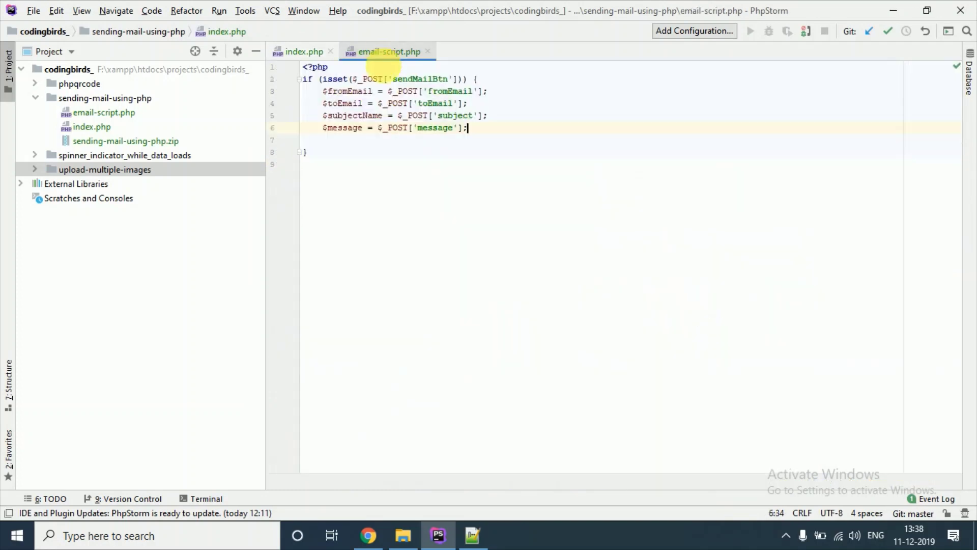
double_click(412, 79)
key(ctrl+v)
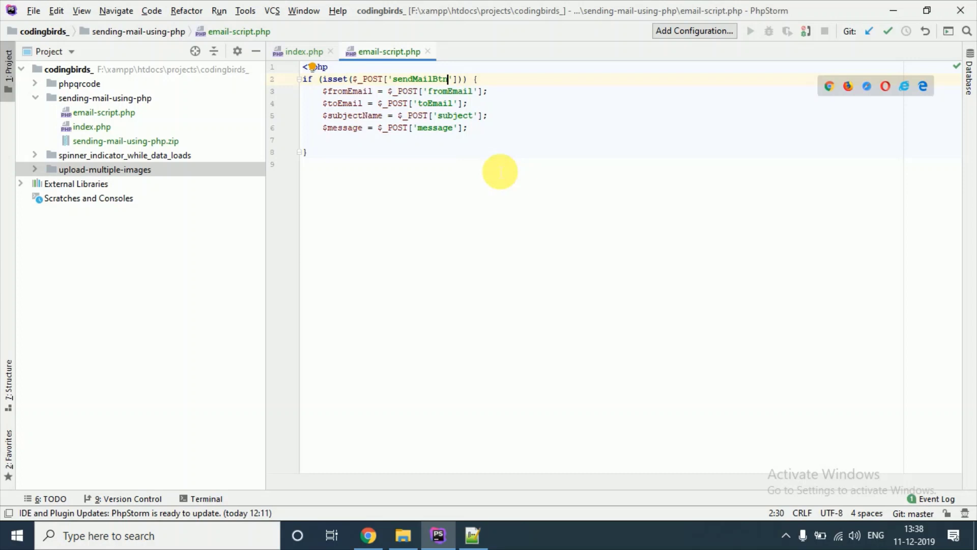
click(304, 51)
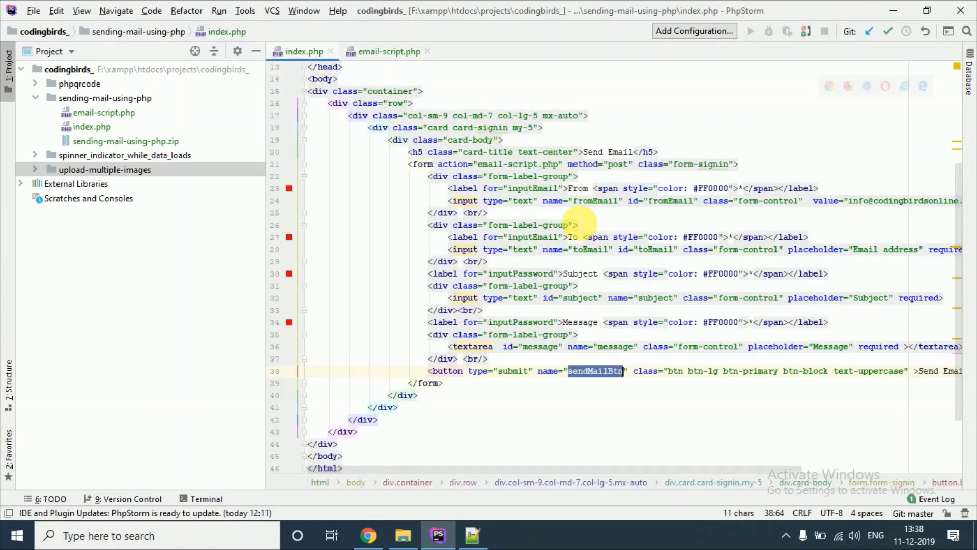
double_click(593, 201)
key(ctrl+c)
click(386, 52)
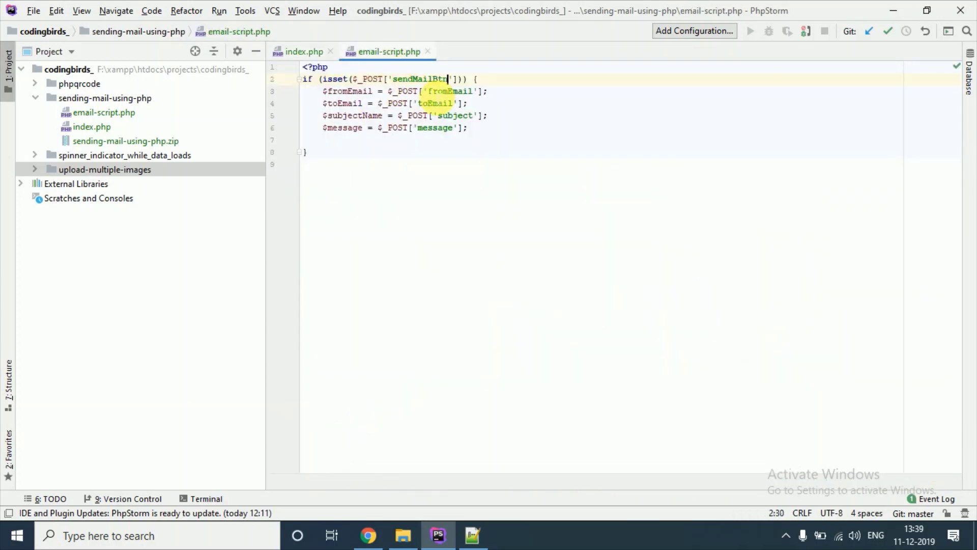
double_click(447, 91)
key(ctrl+v)
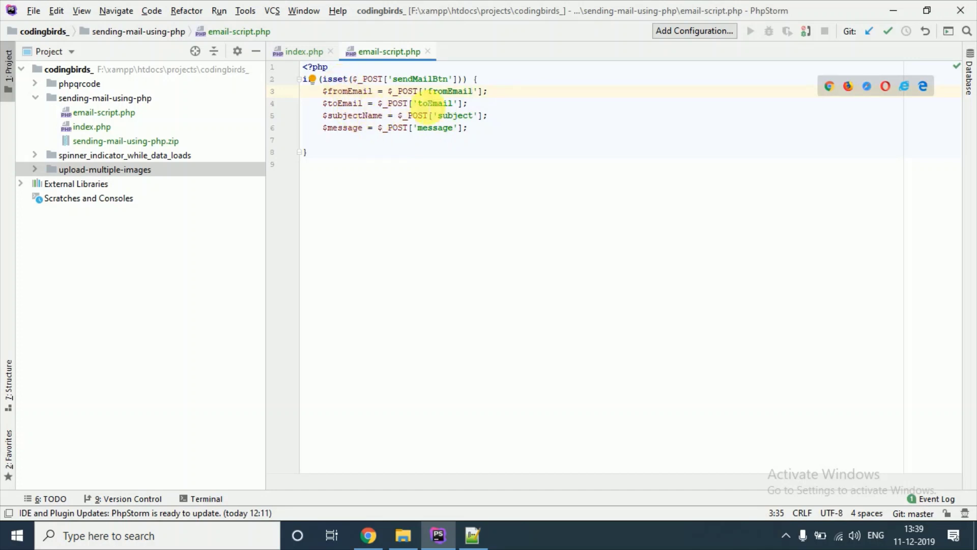
click(429, 103)
Step: Copy toEmail and subject from index.php over the line 4 and 5 POST keys
click(304, 52)
double_click(655, 250)
key(ctrl+c)
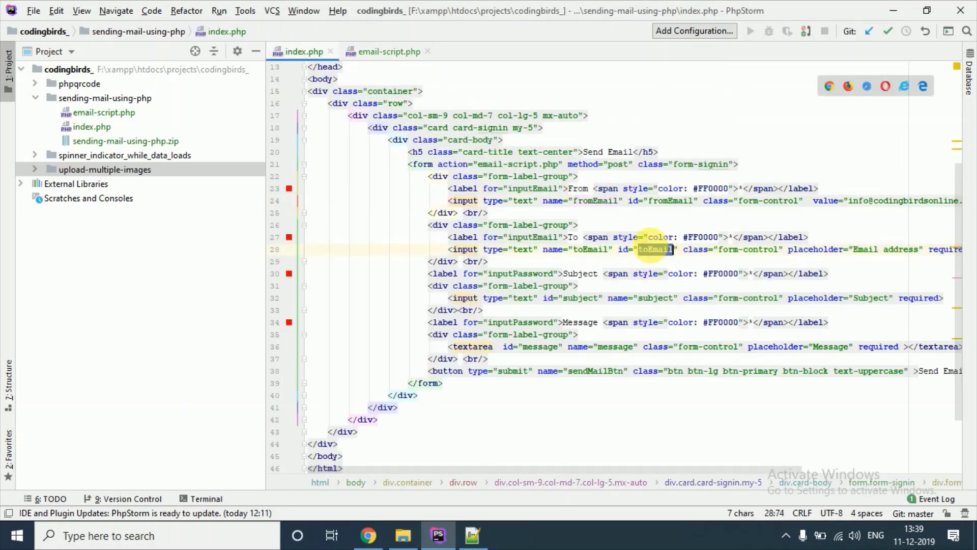
click(387, 52)
double_click(436, 103)
key(ctrl+v)
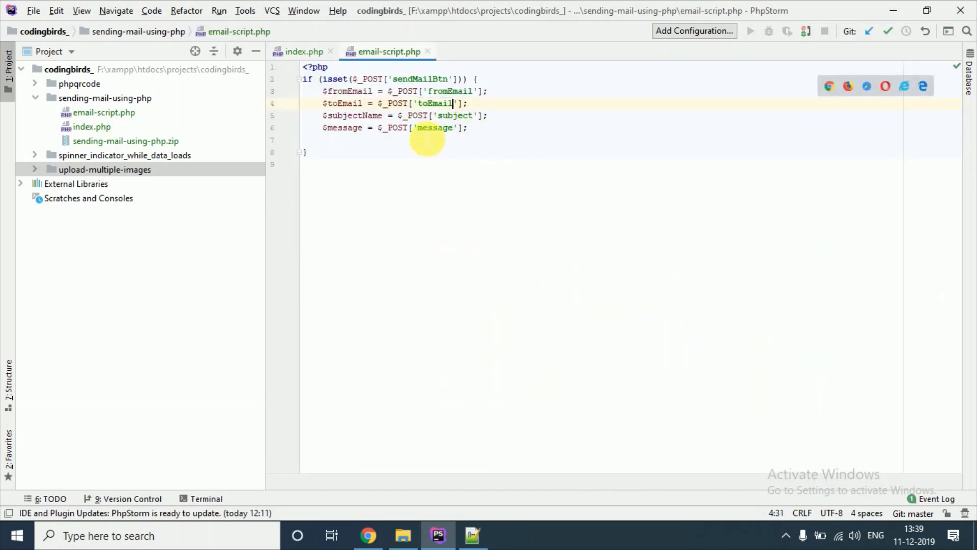
click(307, 49)
double_click(655, 298)
key(ctrl+c)
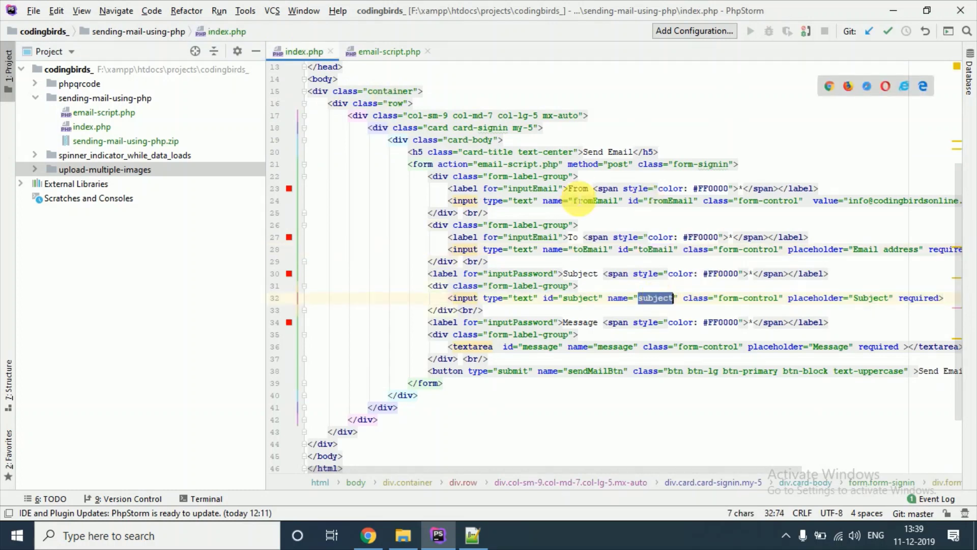
click(386, 52)
double_click(454, 116)
key(ctrl+v)
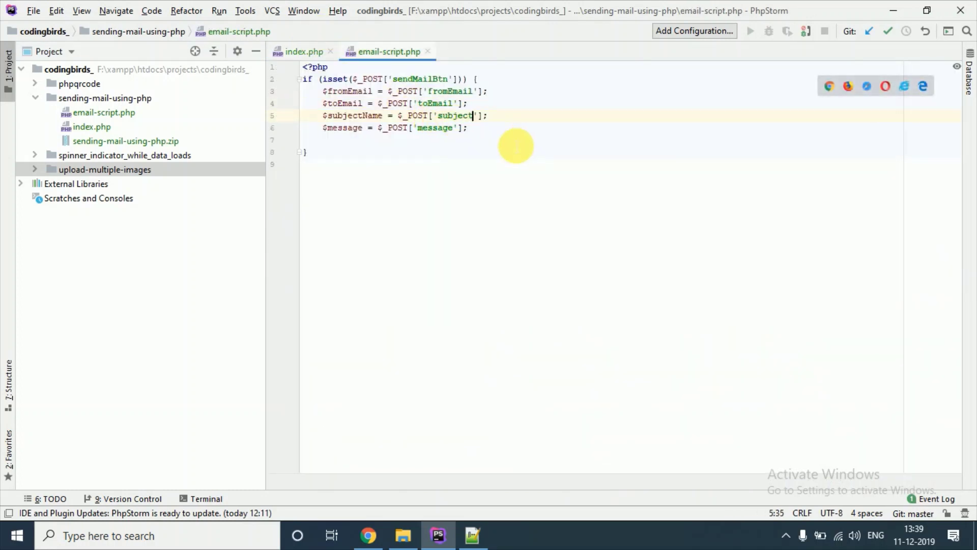
Step: Replace the line 6 POST key with the message field name
click(305, 51)
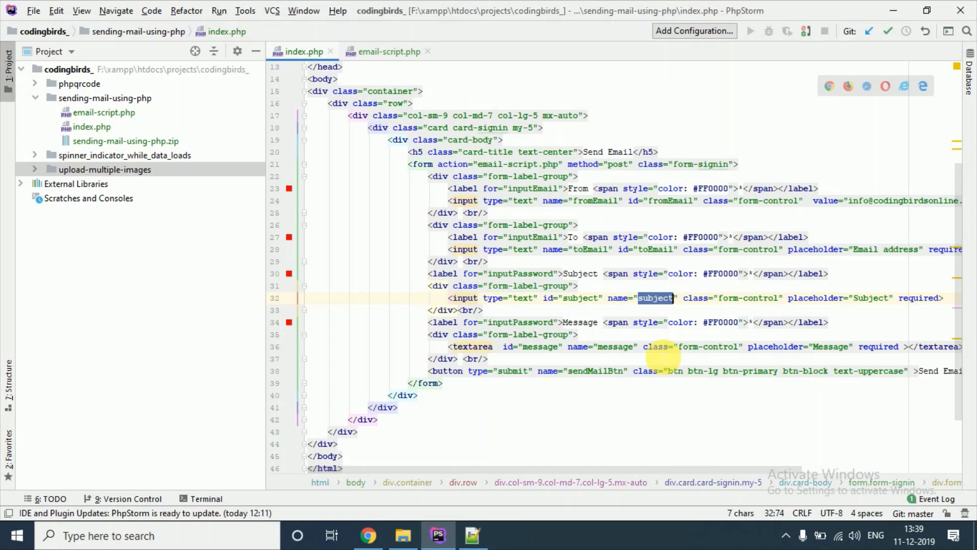
double_click(618, 346)
click(390, 51)
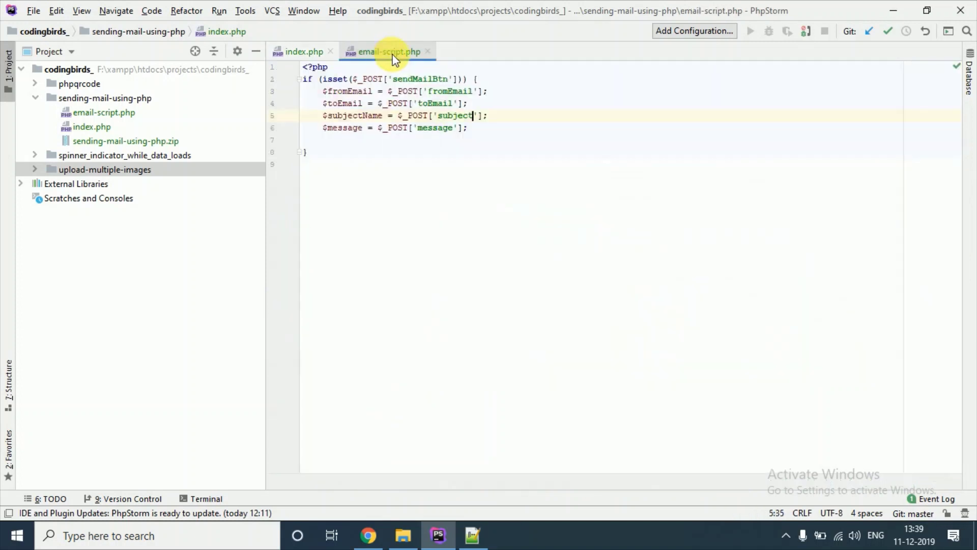
double_click(439, 127)
key(ctrl+v)
click(529, 173)
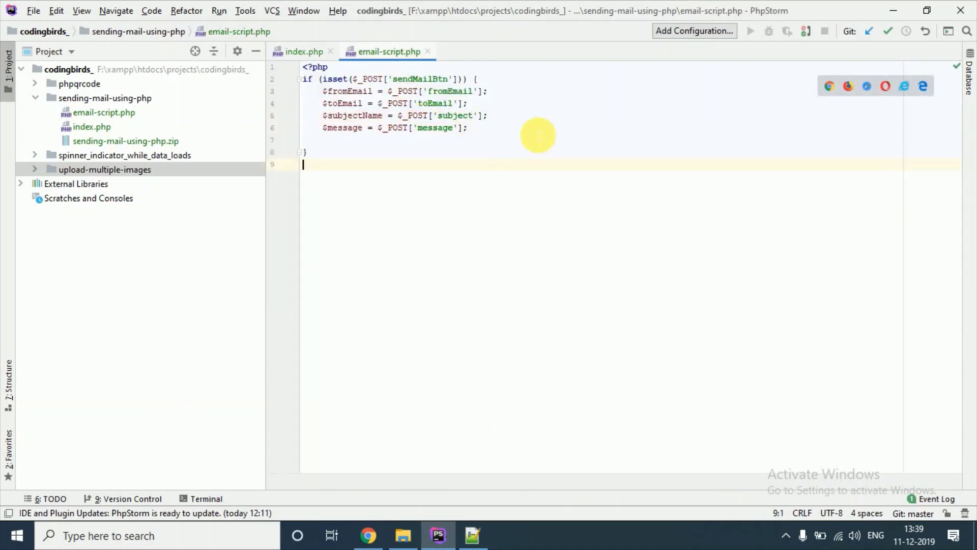
click(532, 134)
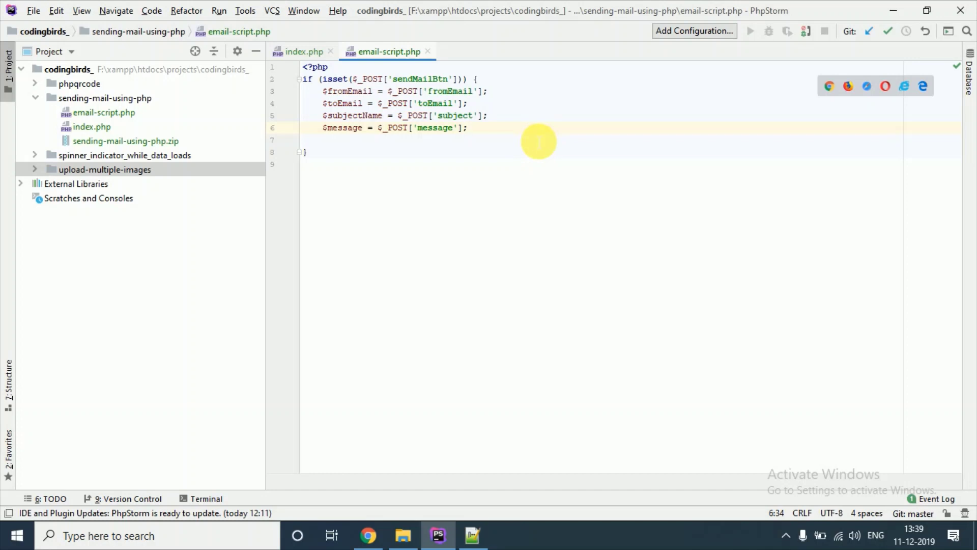
Step: Add a placeholder mail() call in email-script.php, then delete it
key(Return)
key(Return)
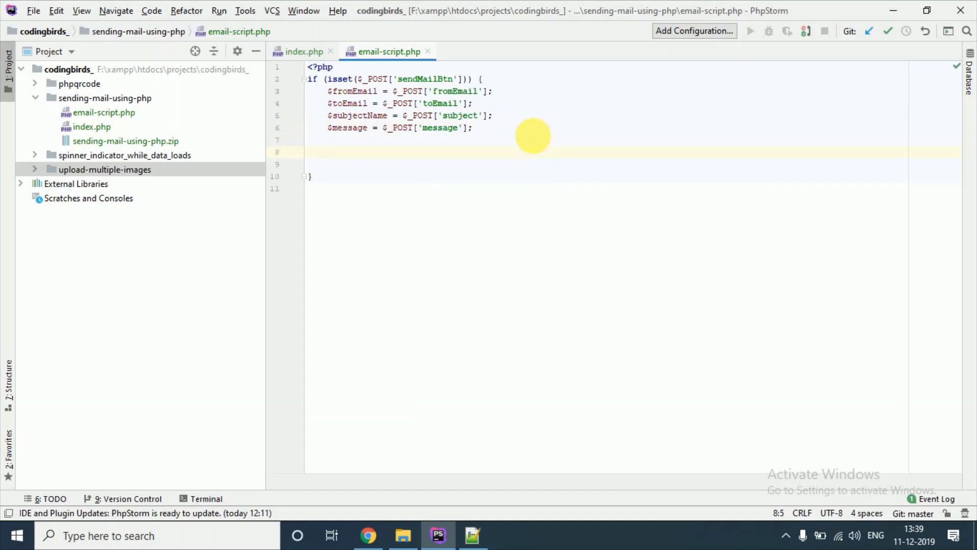
text(mail)
key(Return)
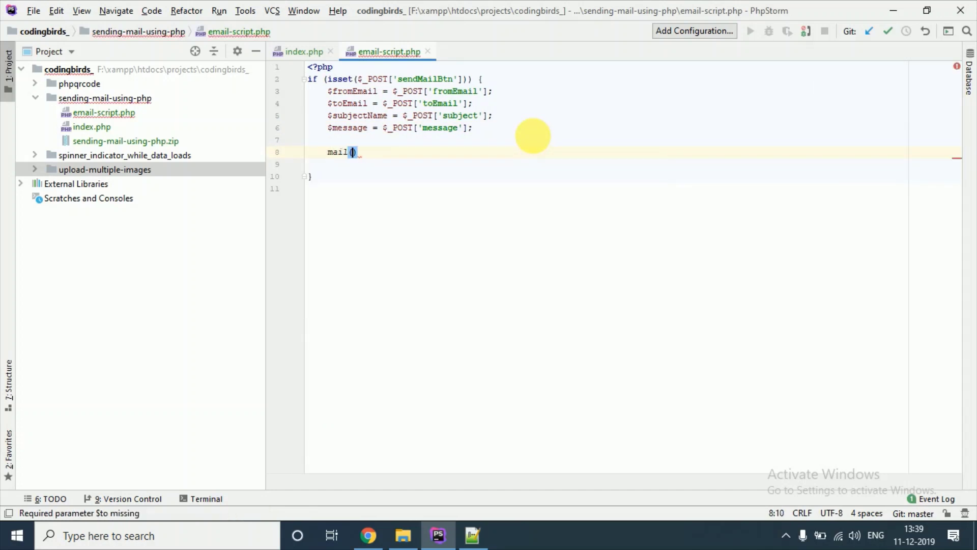
text(')
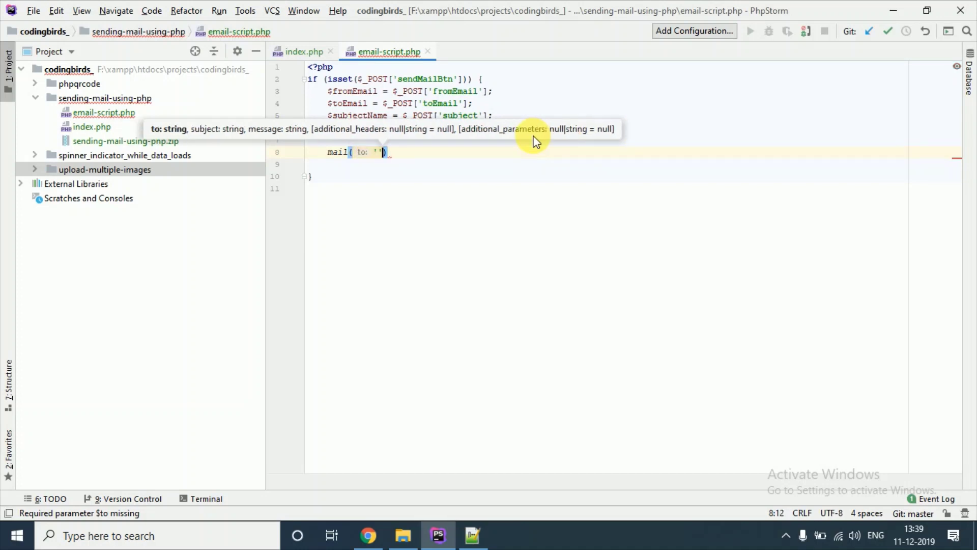
text(, '', )
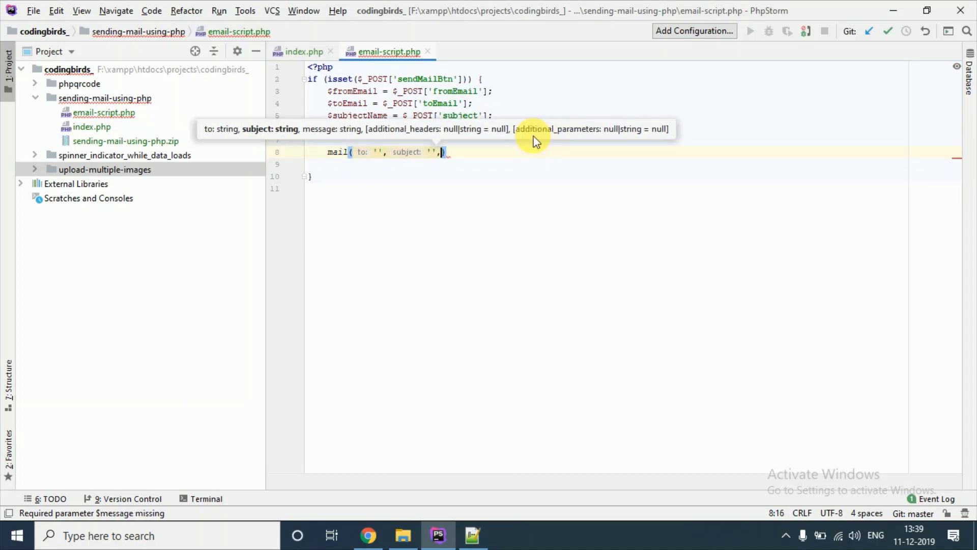
text('', )
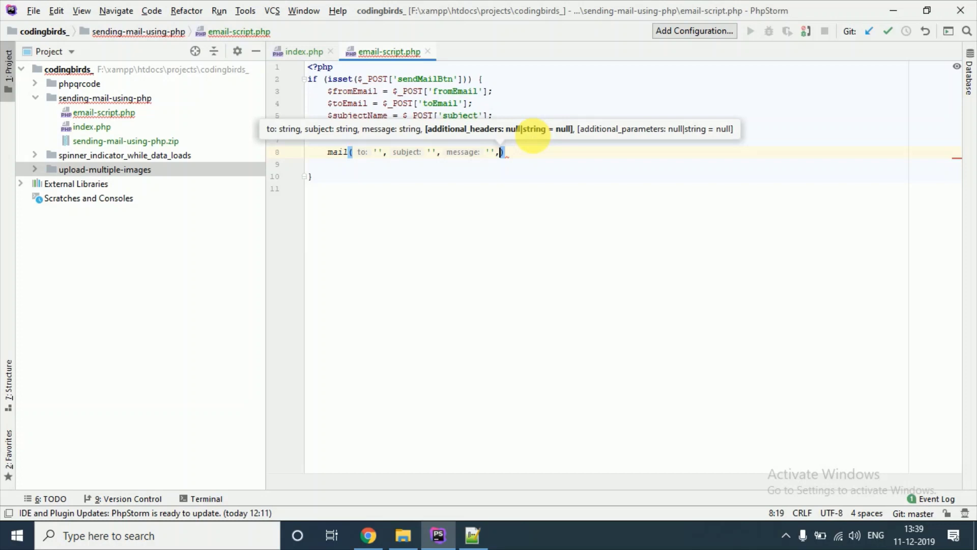
text(')
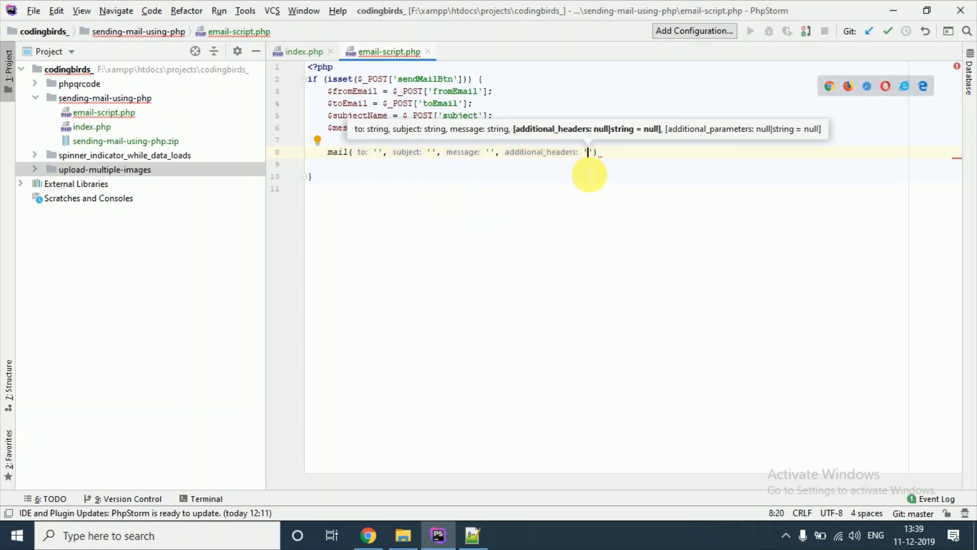
click(614, 155)
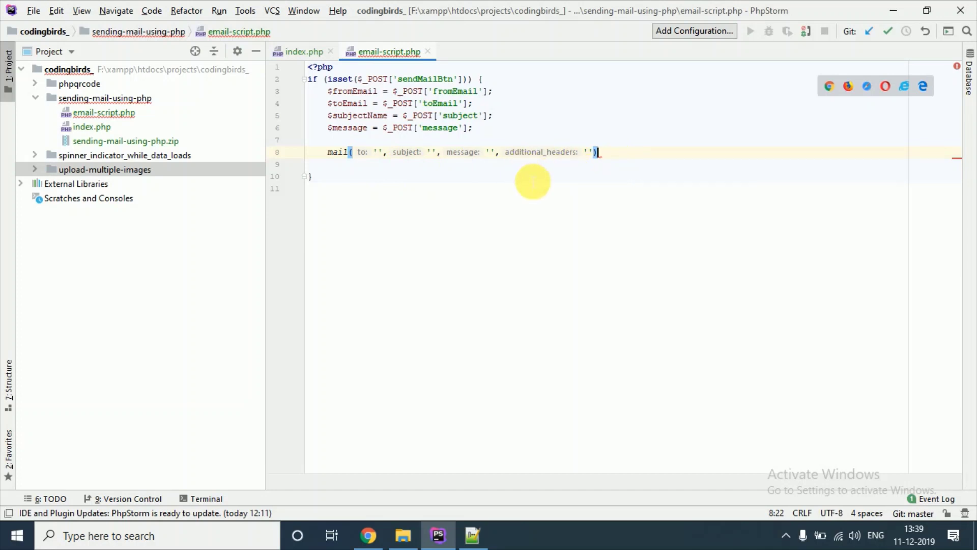
triple_click(486, 152)
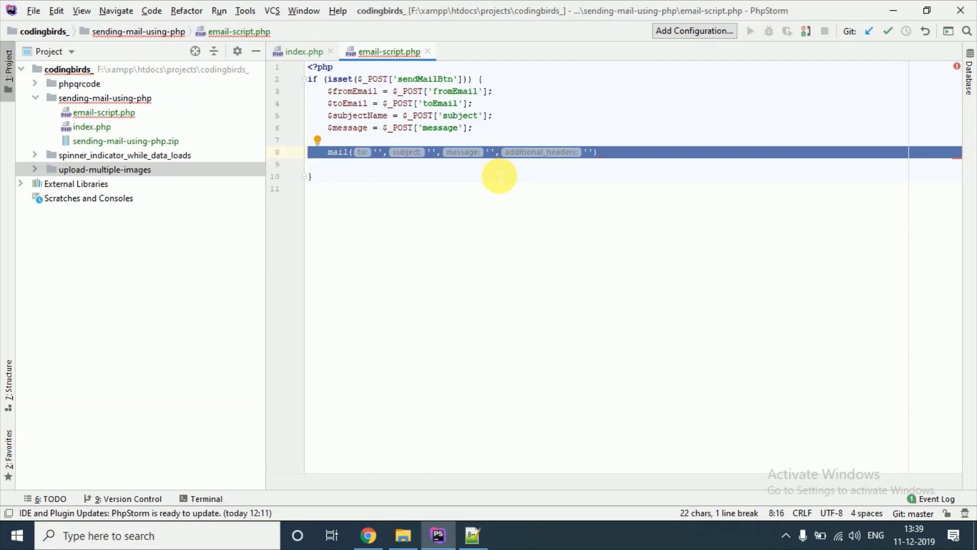
key(Delete)
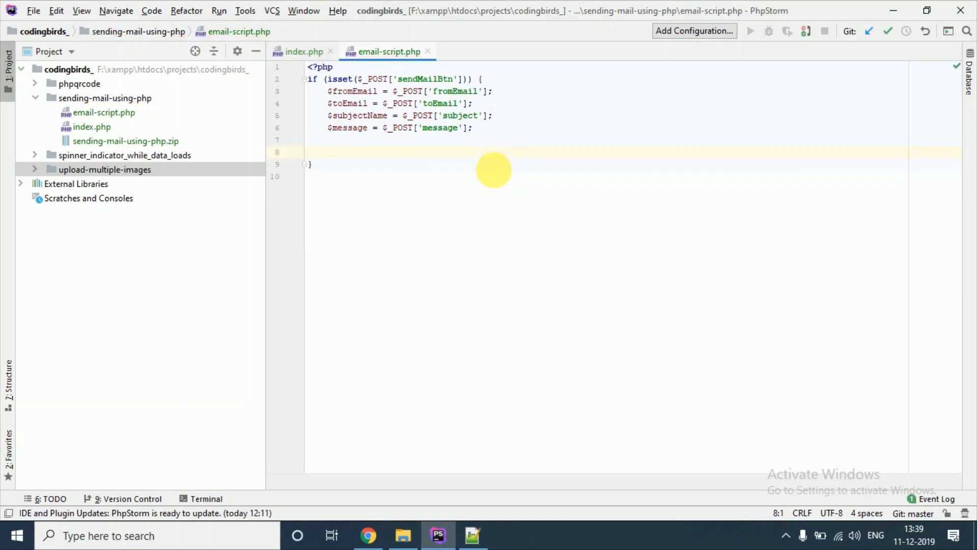
Step: Copy all the prepared mail-sending code from Notepad++ and return to PhpStorm
click(486, 539)
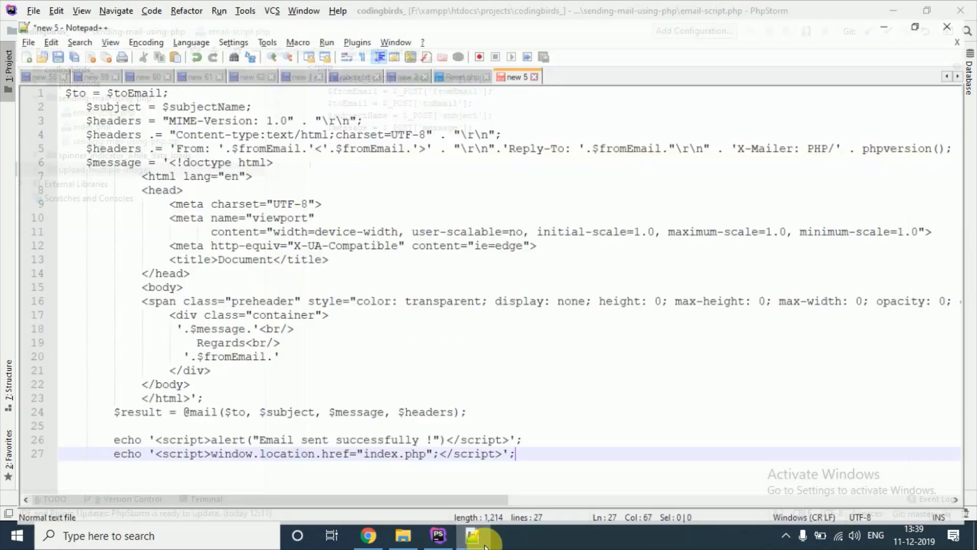
key(ctrl+a)
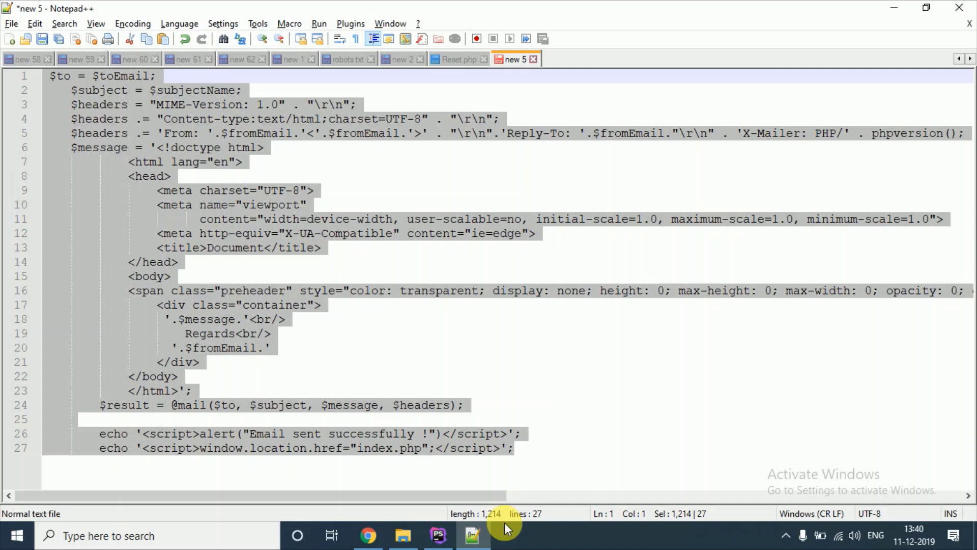
click(440, 538)
key(ctrl+v)
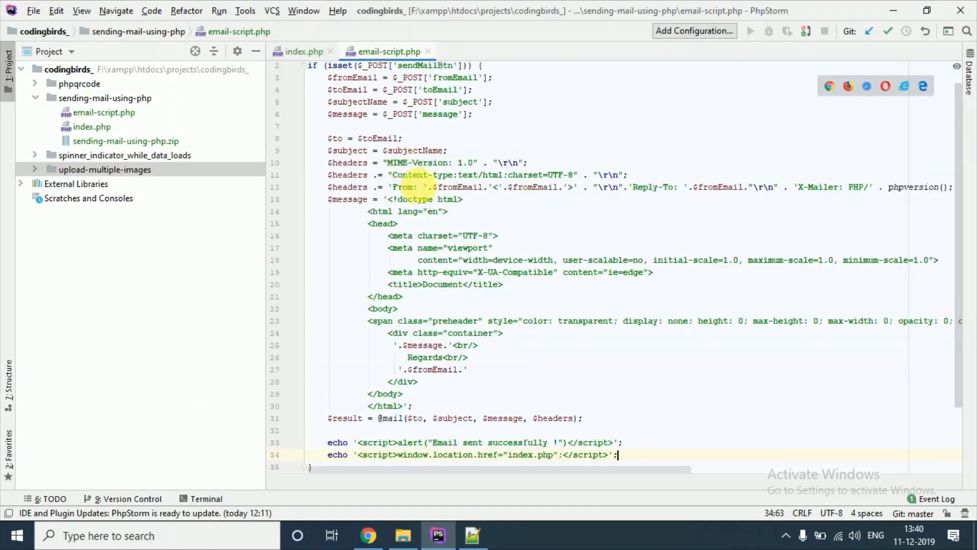
scroll(589, 217, up, 1)
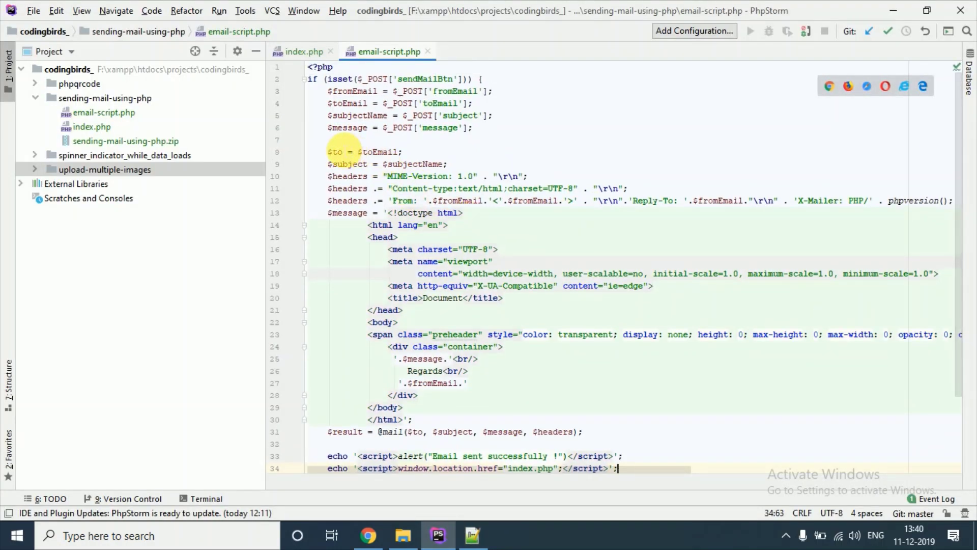
click(333, 152)
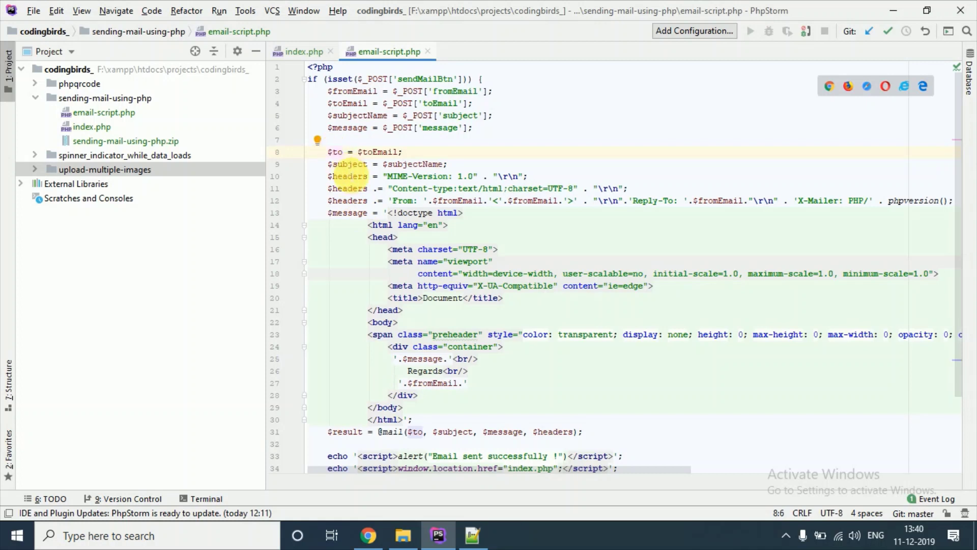
click(345, 212)
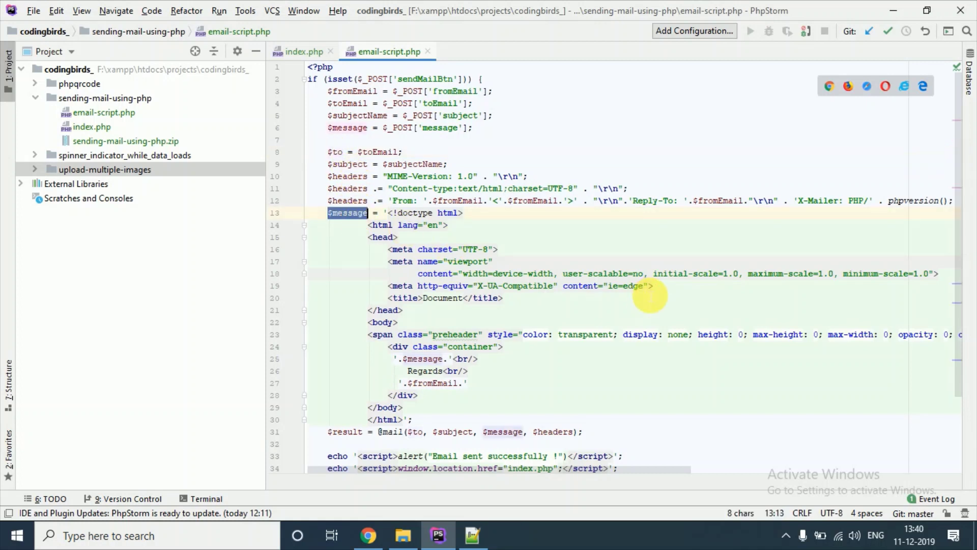
click(640, 286)
click(386, 152)
click(347, 90)
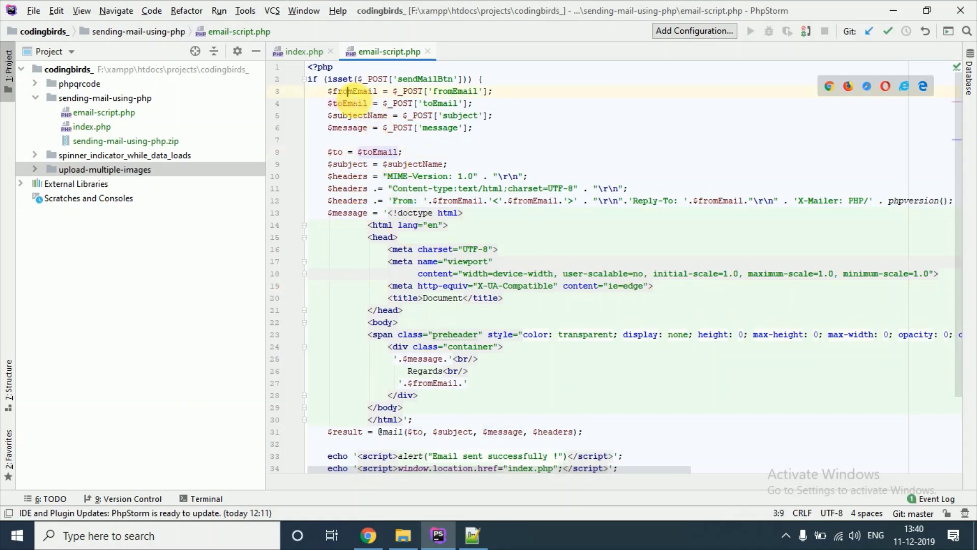
double_click(379, 152)
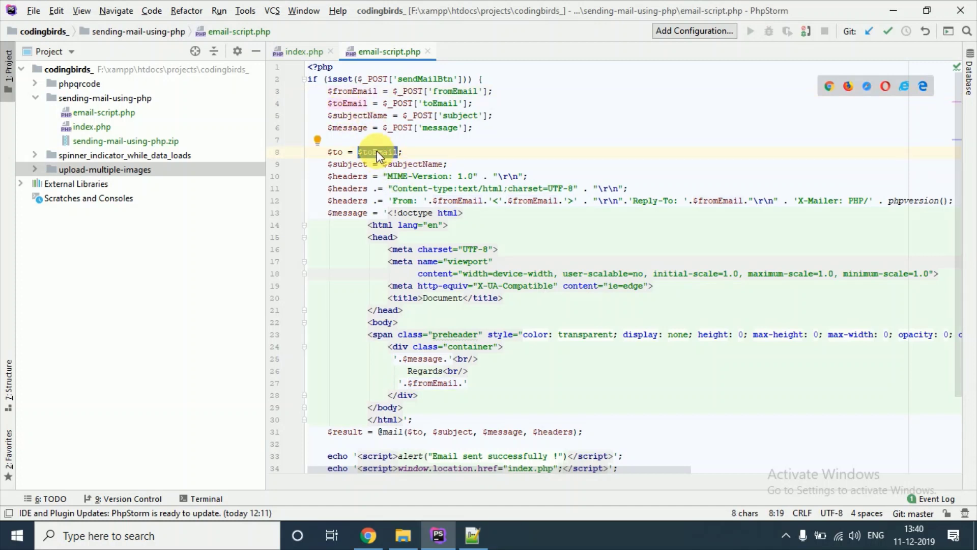
double_click(413, 165)
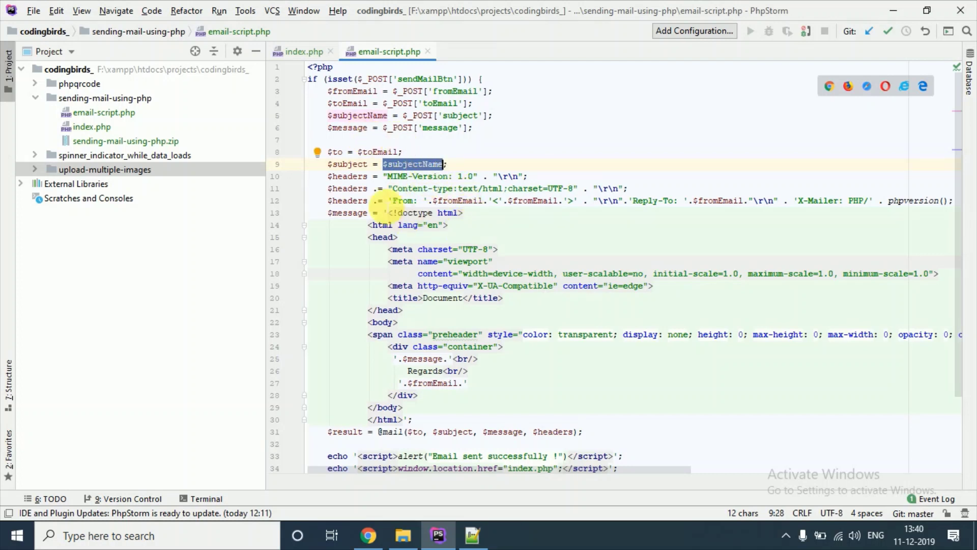
drag(308, 176, 958, 206)
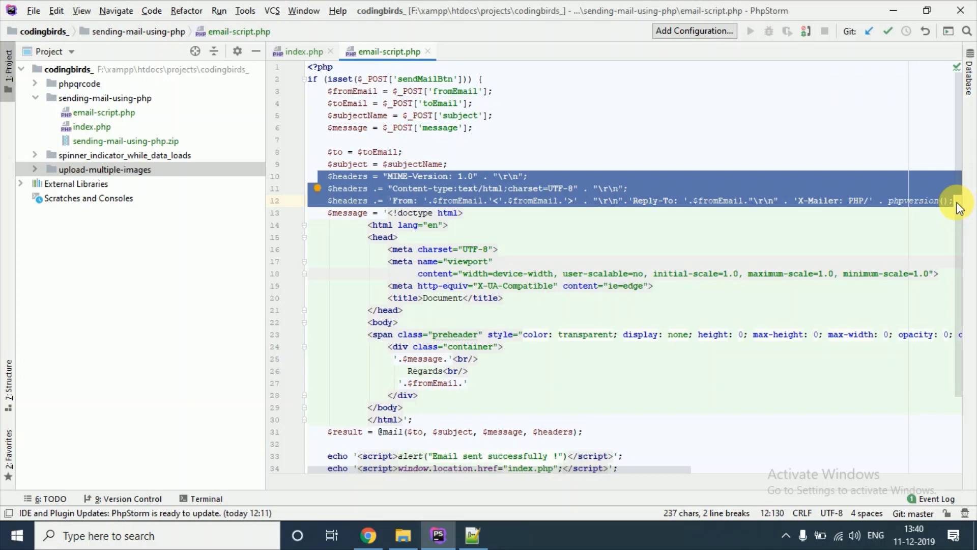
click(556, 239)
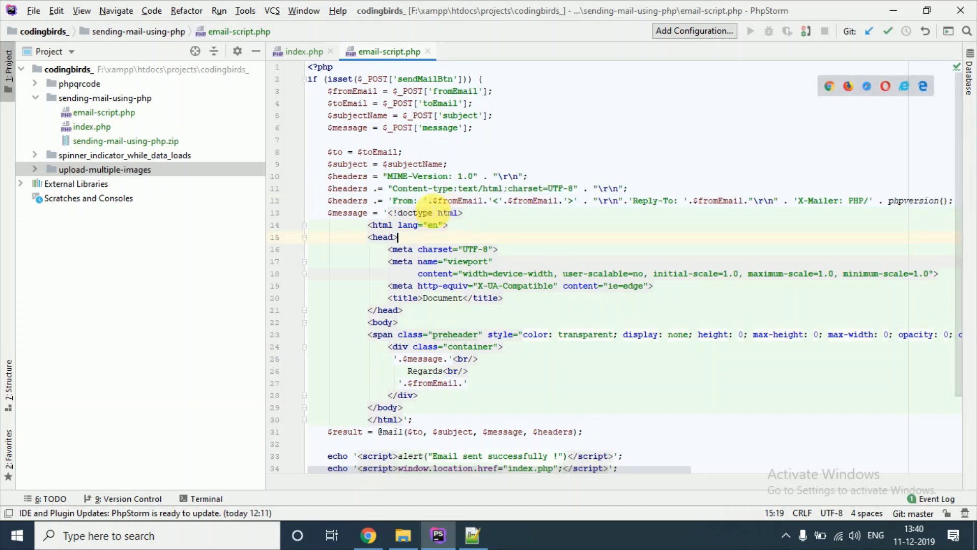
double_click(544, 201)
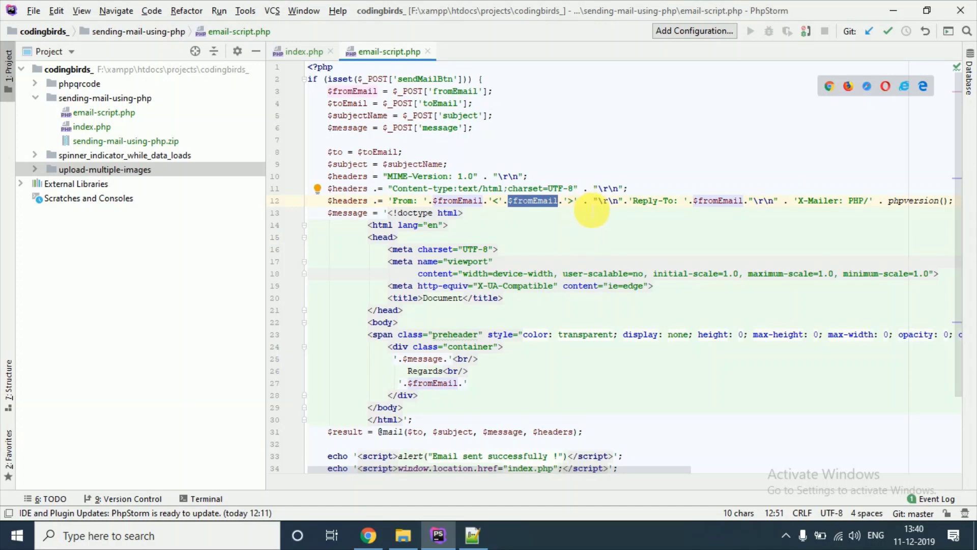
click(500, 202)
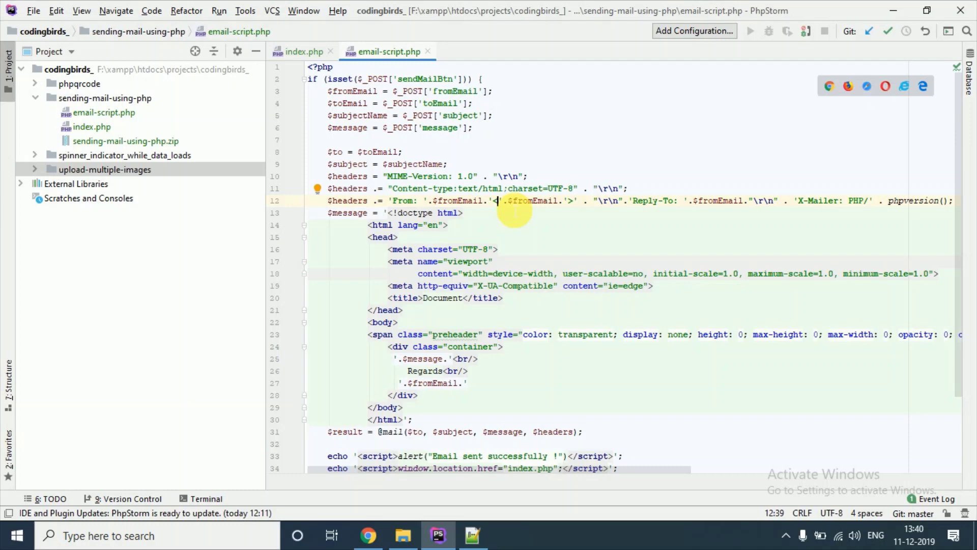
scroll(498, 219, down, 3)
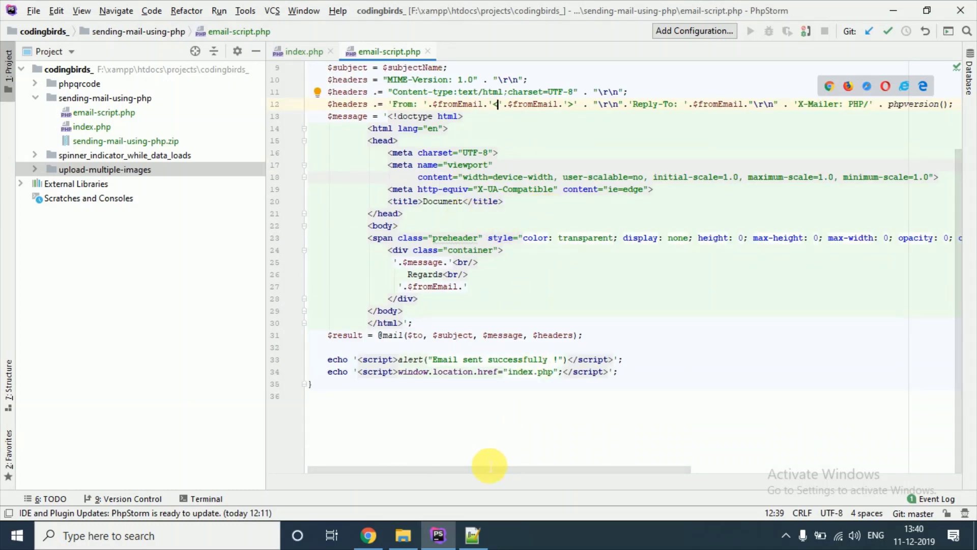
drag(368, 129, 413, 323)
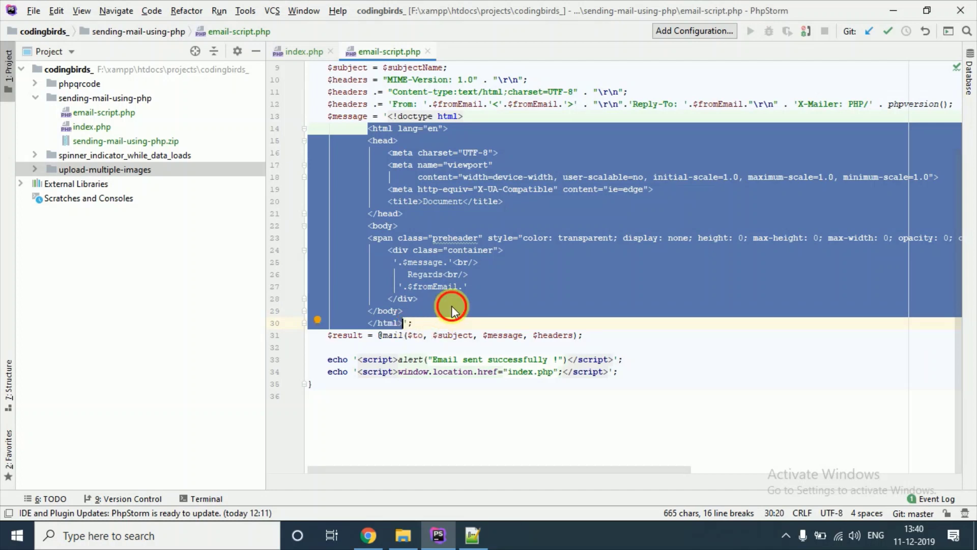
click(439, 311)
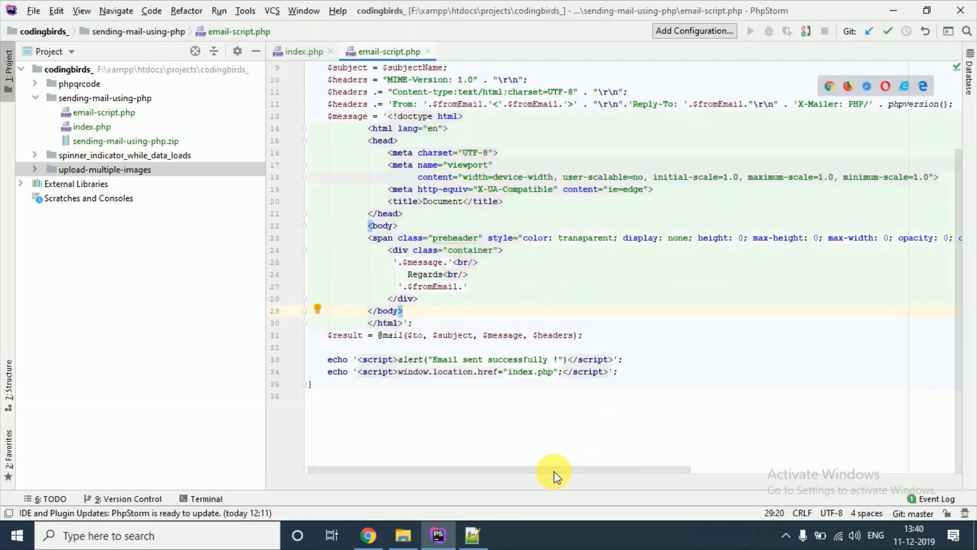
mouse_move(489, 238)
mouse_down()
mouse_move(807, 254)
mouse_move(846, 247)
mouse_up()
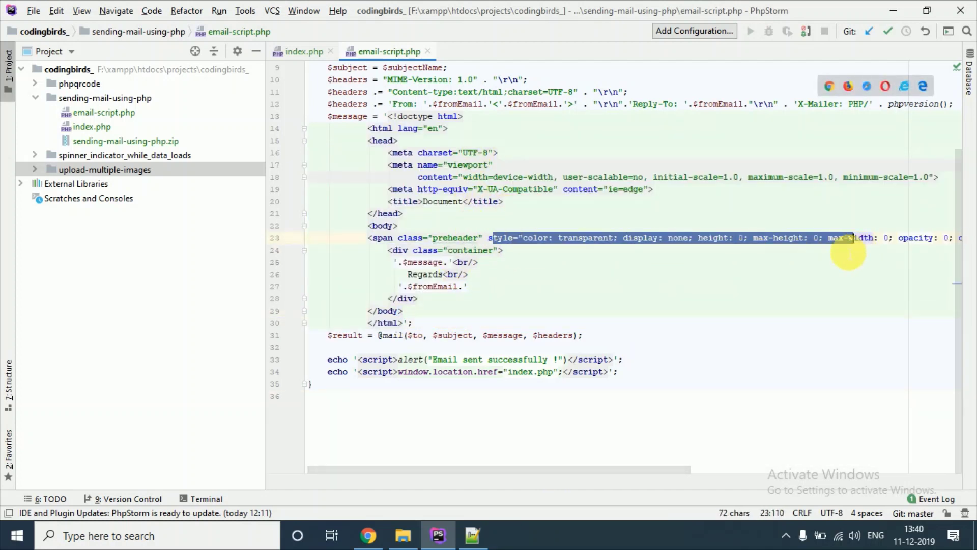
click(783, 287)
mouse_move(565, 473)
mouse_down()
mouse_move(921, 473)
mouse_move(384, 497)
mouse_up()
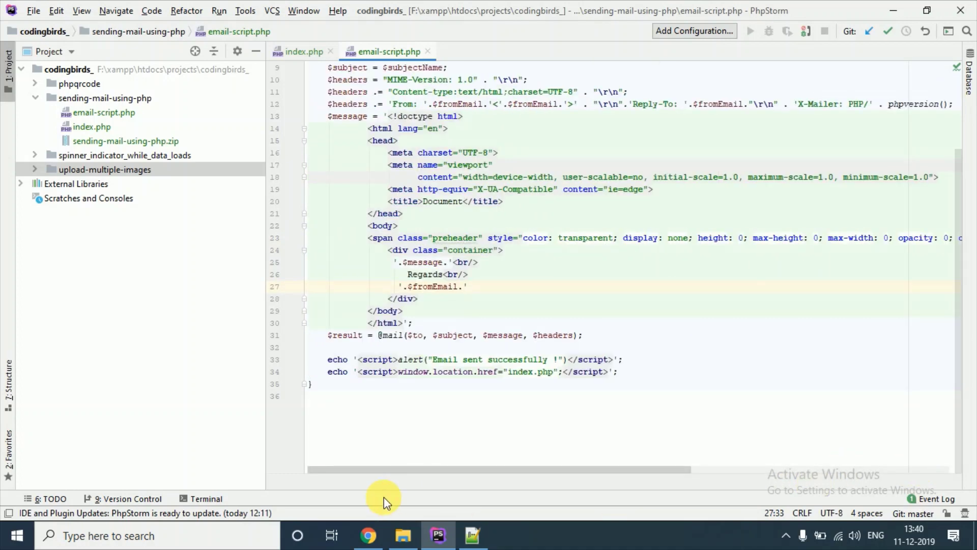
click(441, 274)
double_click(423, 261)
scroll(459, 252, up, 3)
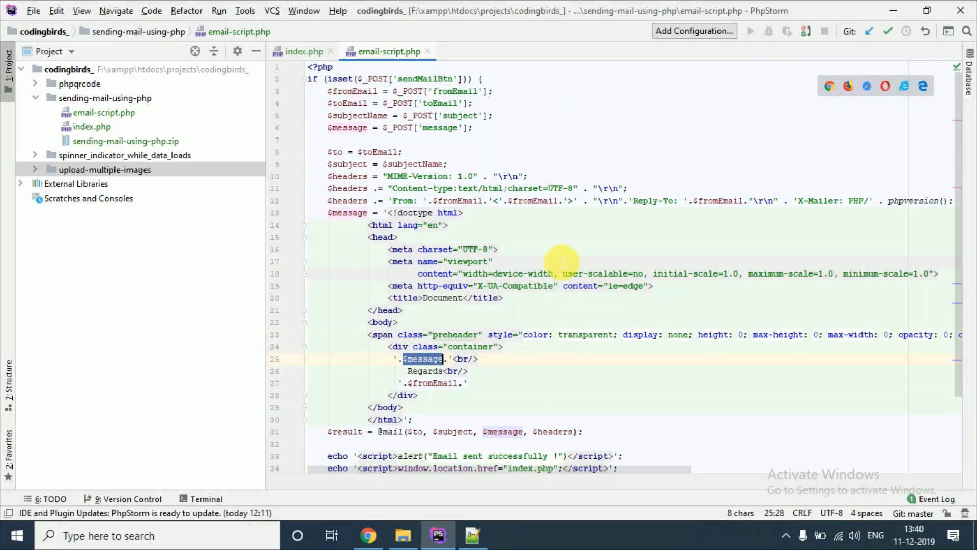
click(369, 536)
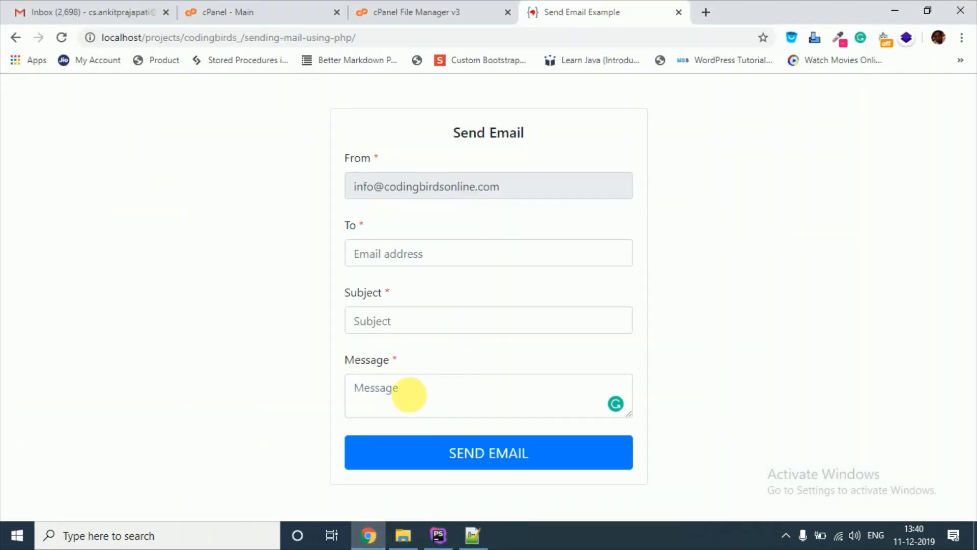
click(416, 407)
key(BackSpace)
text(erthjk)
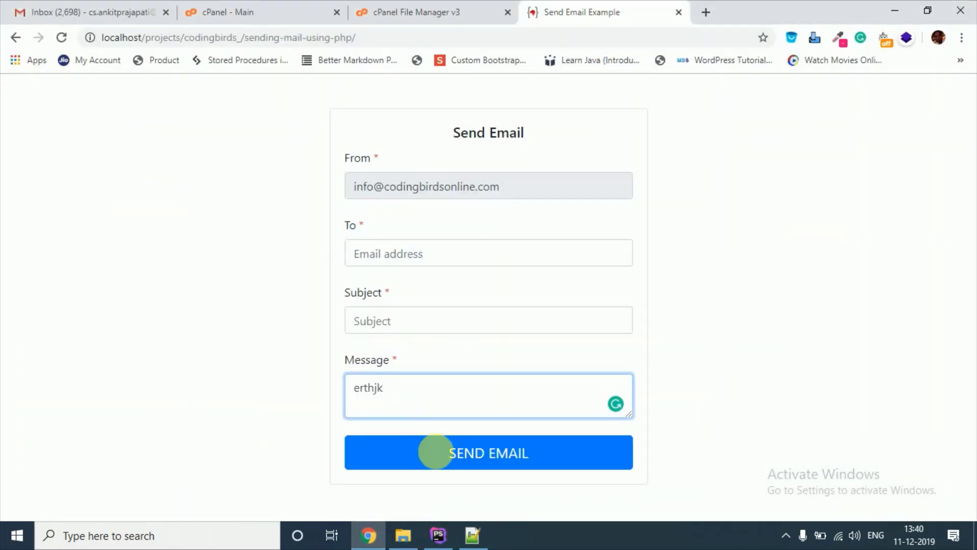
key(BackSpace)
key(BackSpace)
key(BackSpace)
click(437, 535)
click(448, 286)
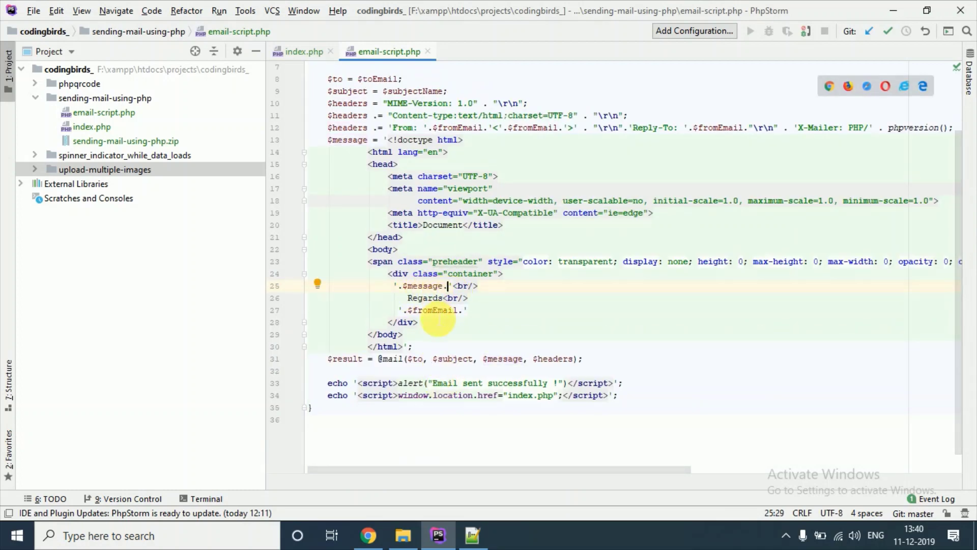
Step: Review the Regards signature and the mail() call's $to, $subject, $message and $headers arguments
click(421, 298)
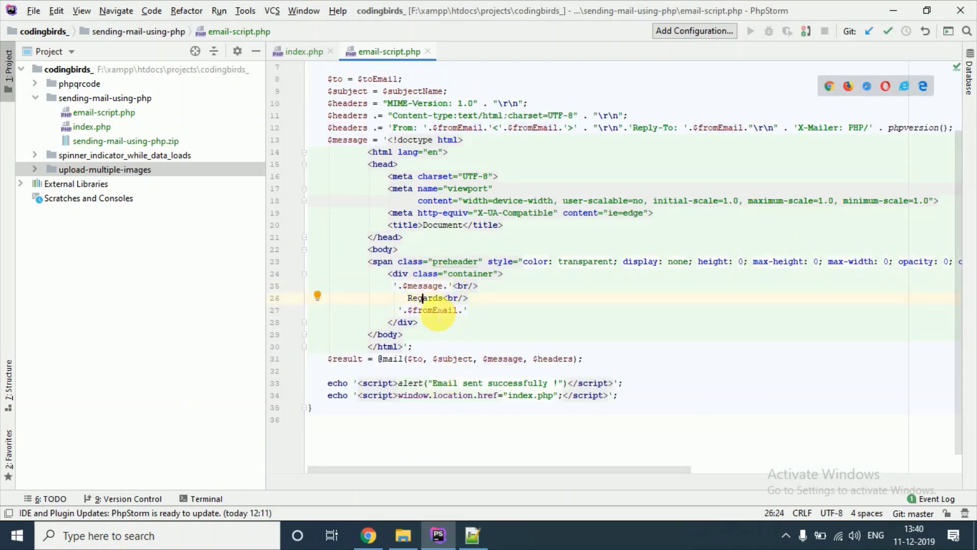
double_click(433, 310)
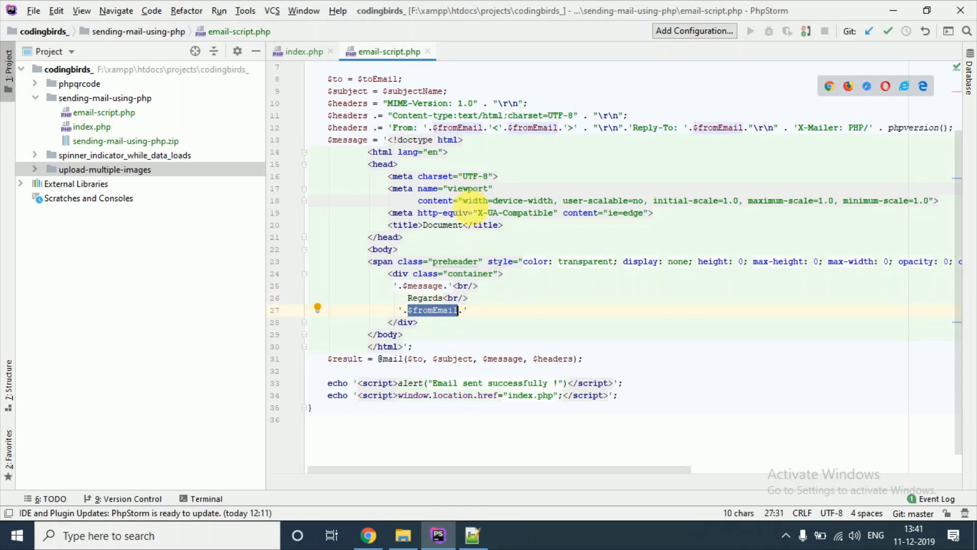
scroll(432, 306, down, 1)
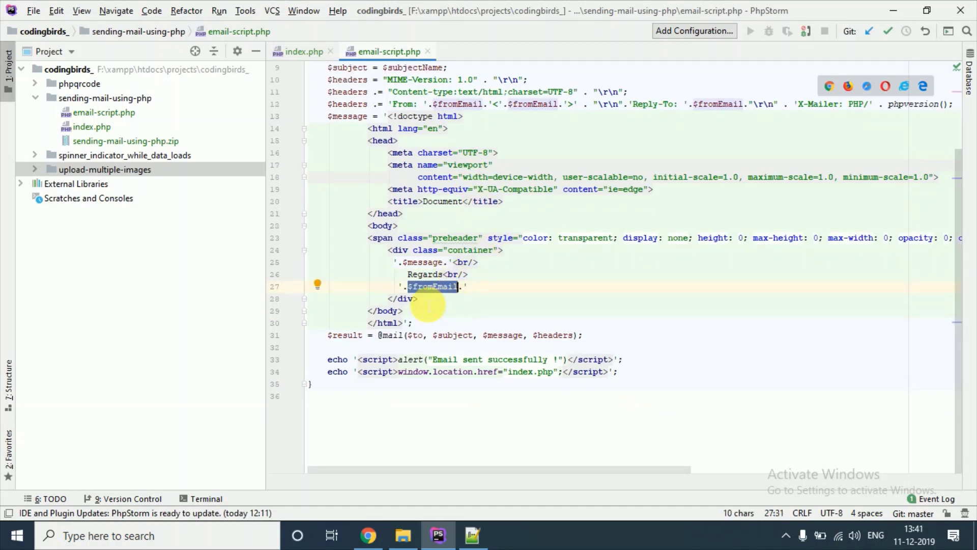
drag(364, 335, 628, 337)
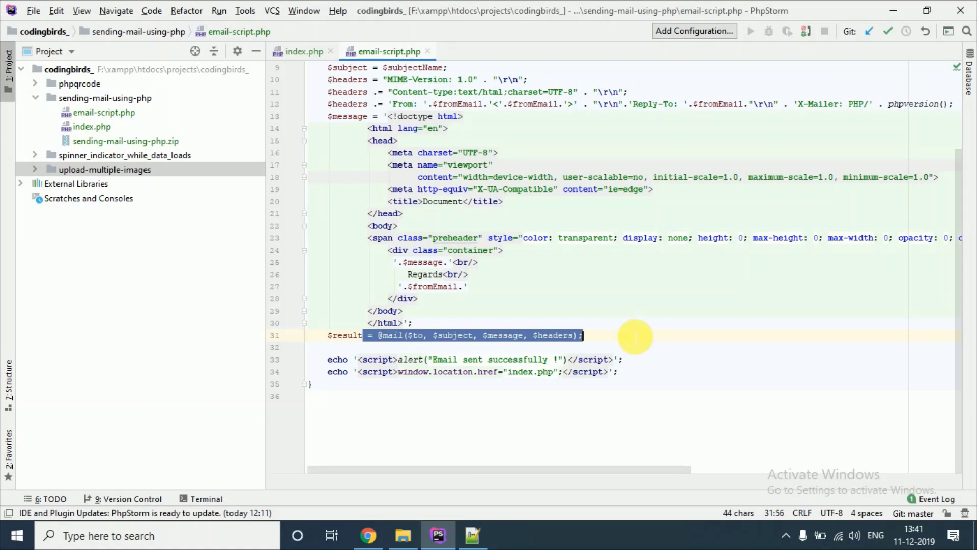
click(414, 377)
double_click(415, 335)
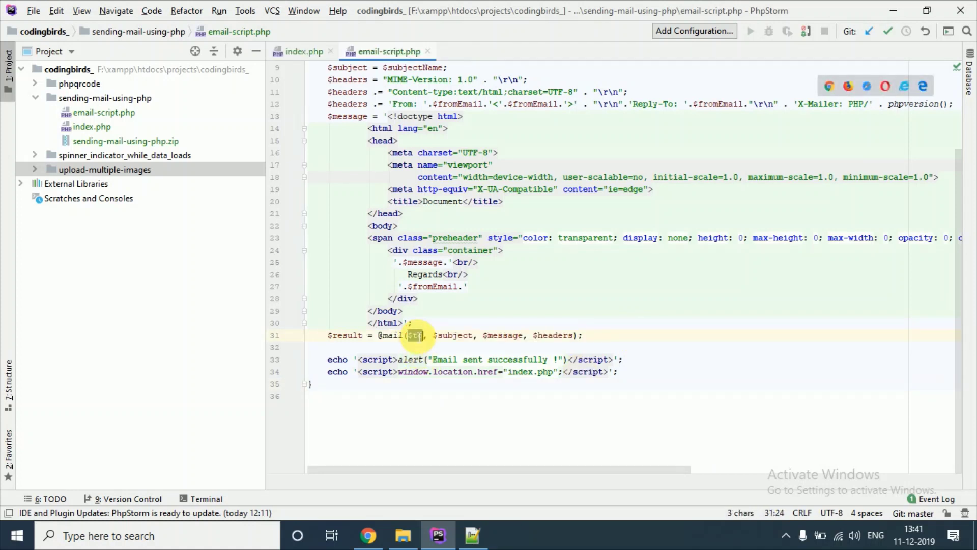
double_click(453, 335)
double_click(503, 335)
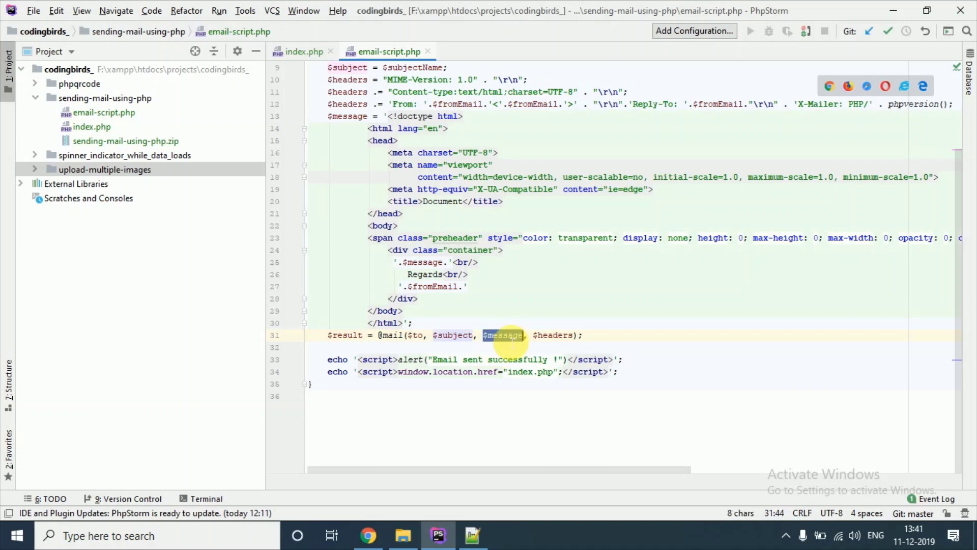
double_click(554, 336)
scroll(385, 155, up, 1)
scroll(386, 155, up, 1)
drag(327, 141, 498, 178)
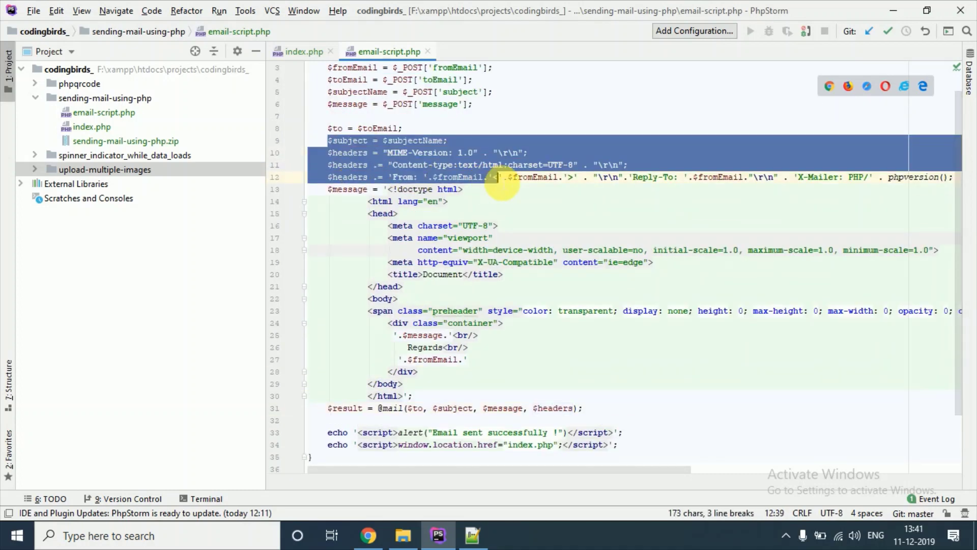
scroll(576, 273, down, 2)
Step: Review the message ending, the success alert and the line 34 redirect
click(452, 408)
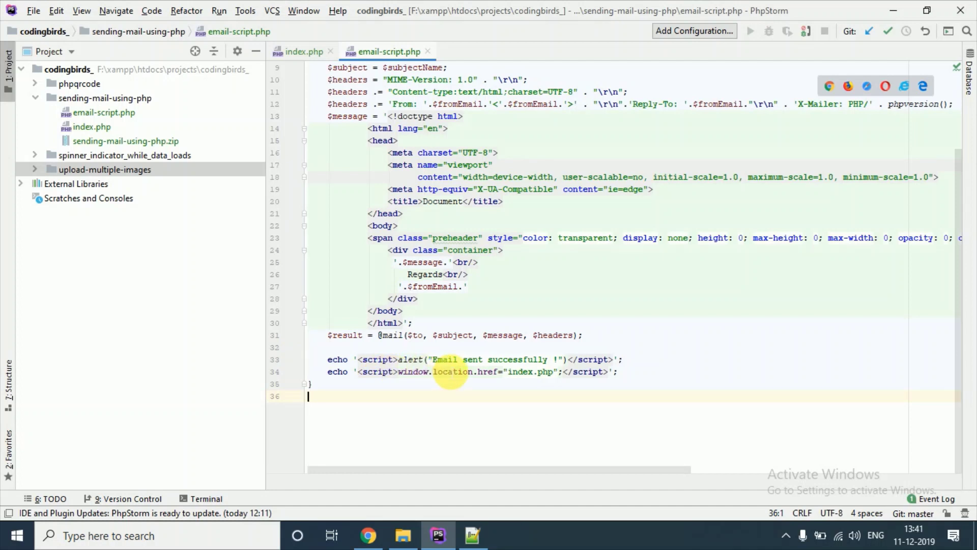
drag(330, 324, 583, 335)
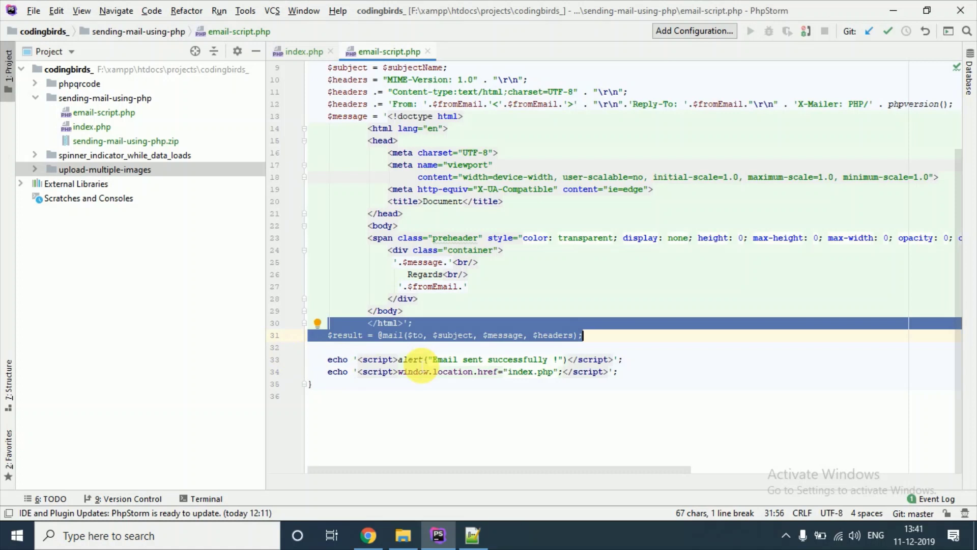
double_click(472, 359)
triple_click(472, 360)
drag(349, 372, 619, 373)
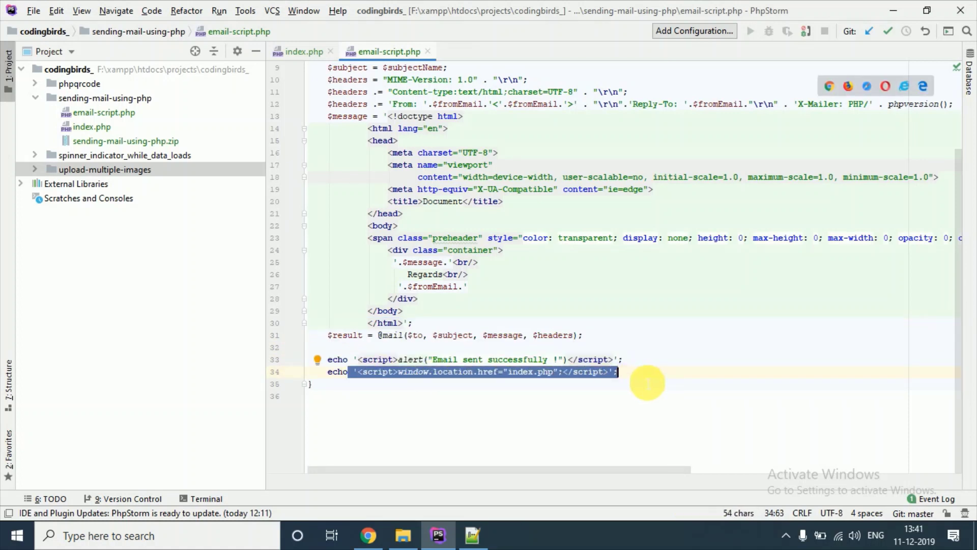
Step: Reload the email form in Chrome, then switch between the file manager and form tabs
click(368, 535)
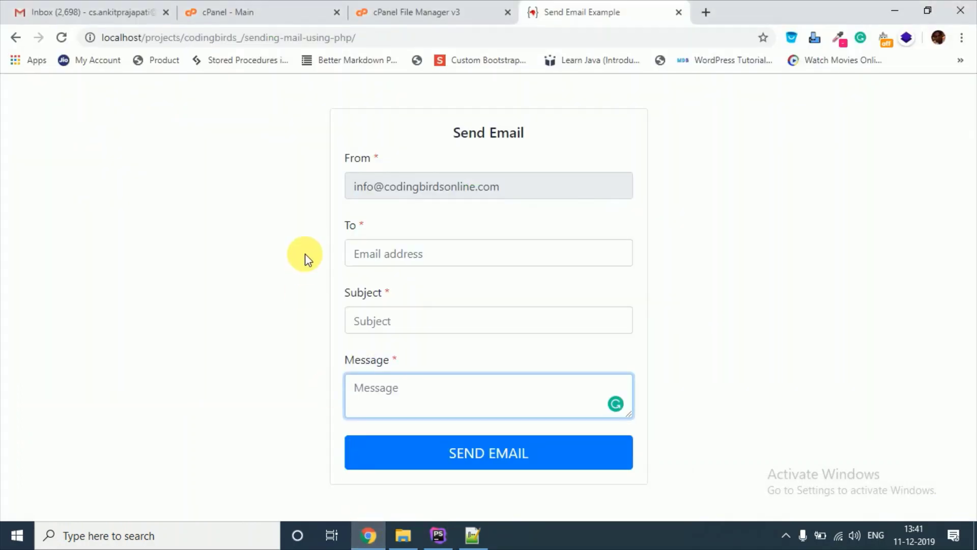
key(F5)
key(alt+Tab)
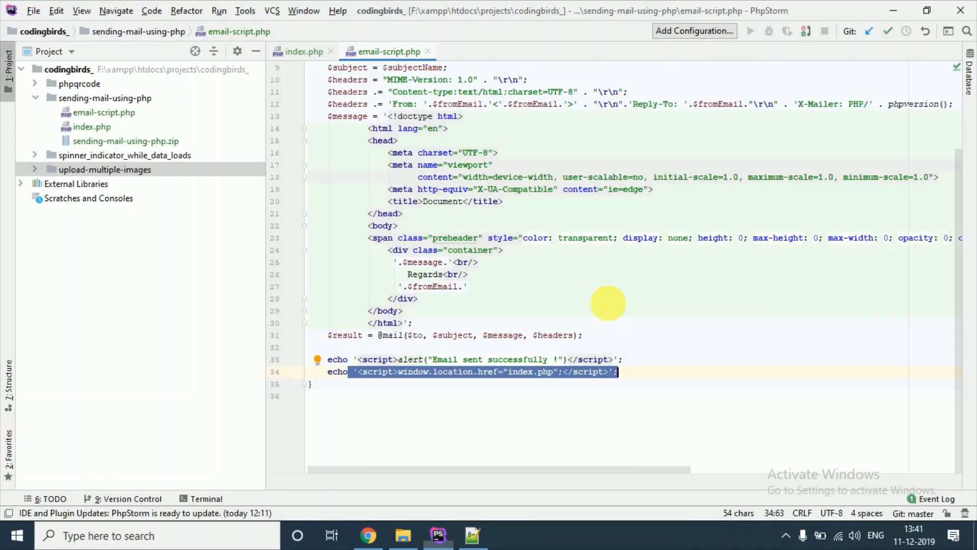
click(546, 323)
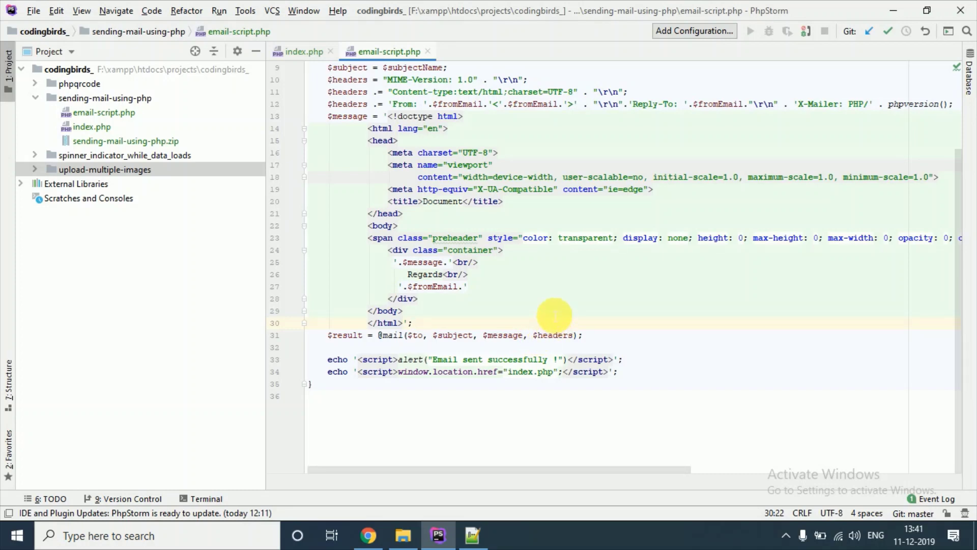
click(491, 275)
scroll(611, 313, up, 2)
scroll(580, 267, up, 1)
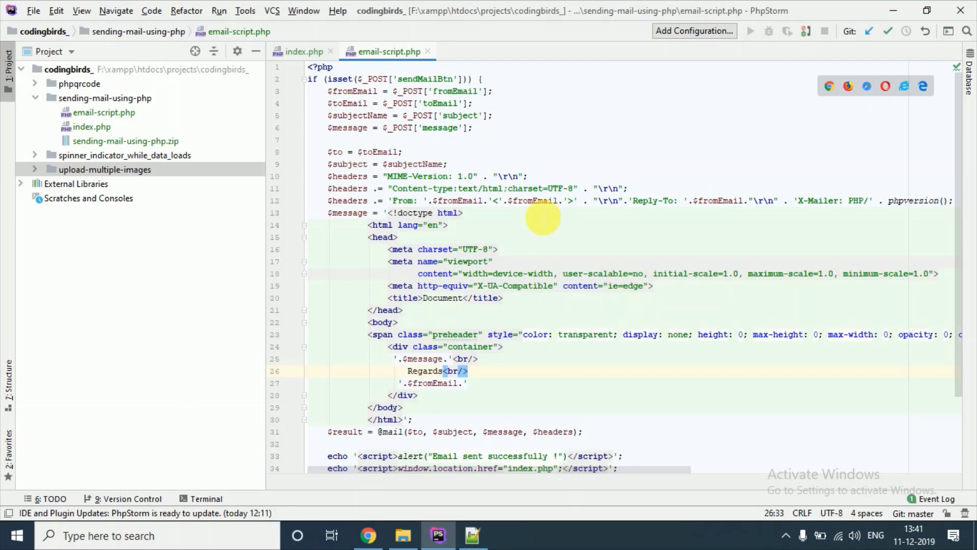
scroll(542, 219, down, 3)
key(alt+Tab)
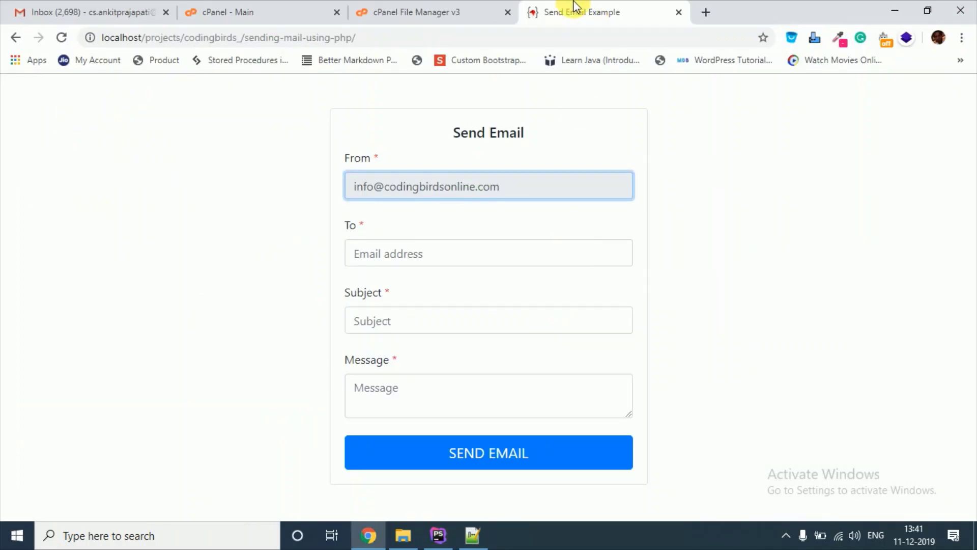
click(492, 10)
click(592, 10)
Step: Close the old File Manager tab and log in through the cPanel Redirect address
click(472, 9)
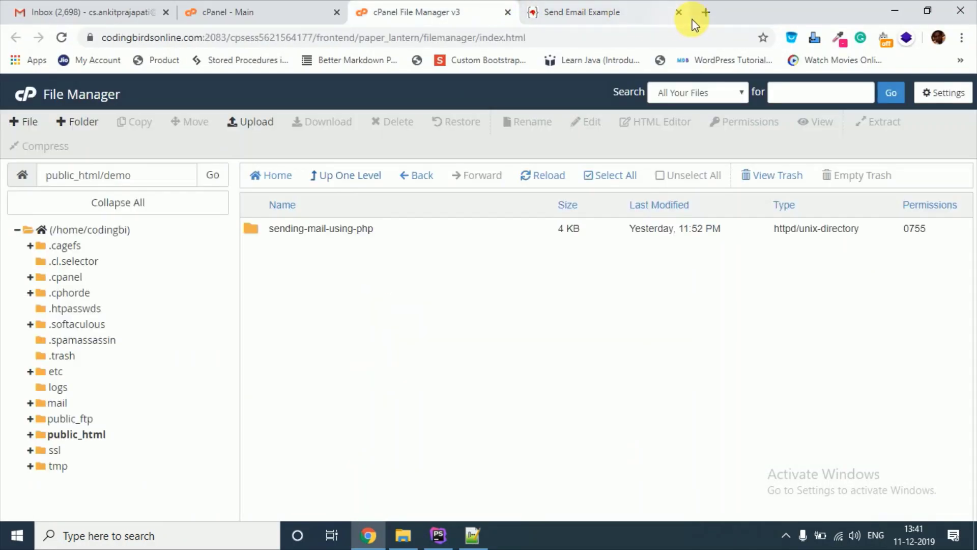
click(508, 12)
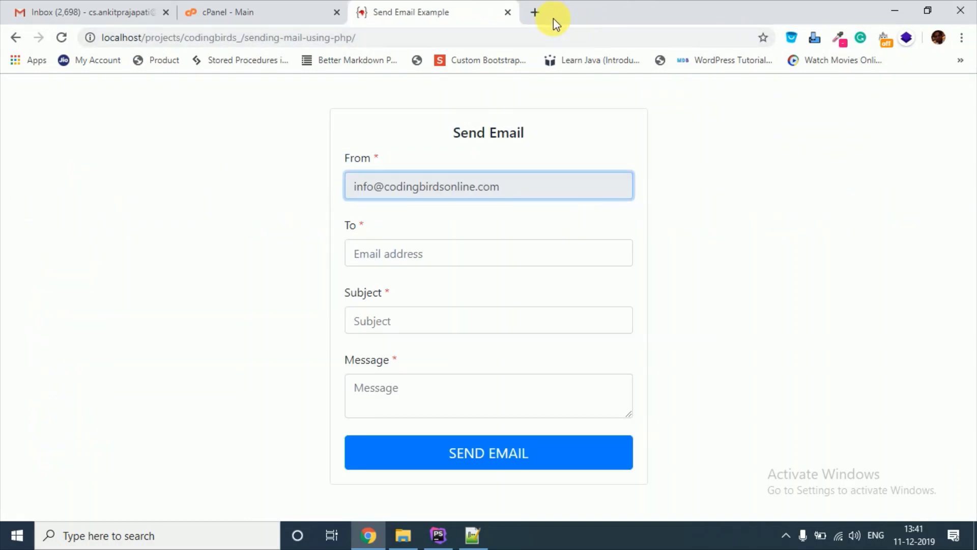
click(536, 12)
text(c)
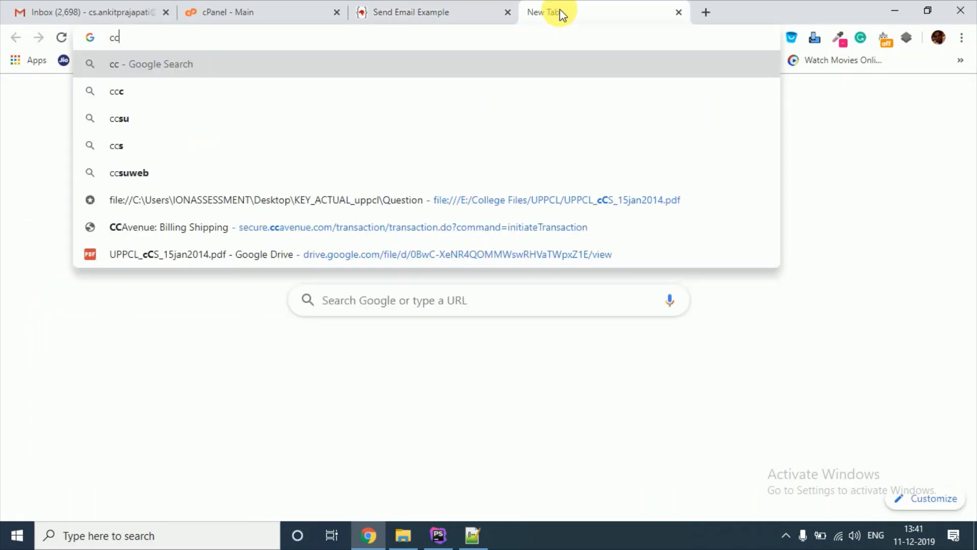
text(oc)
key(BackSpace)
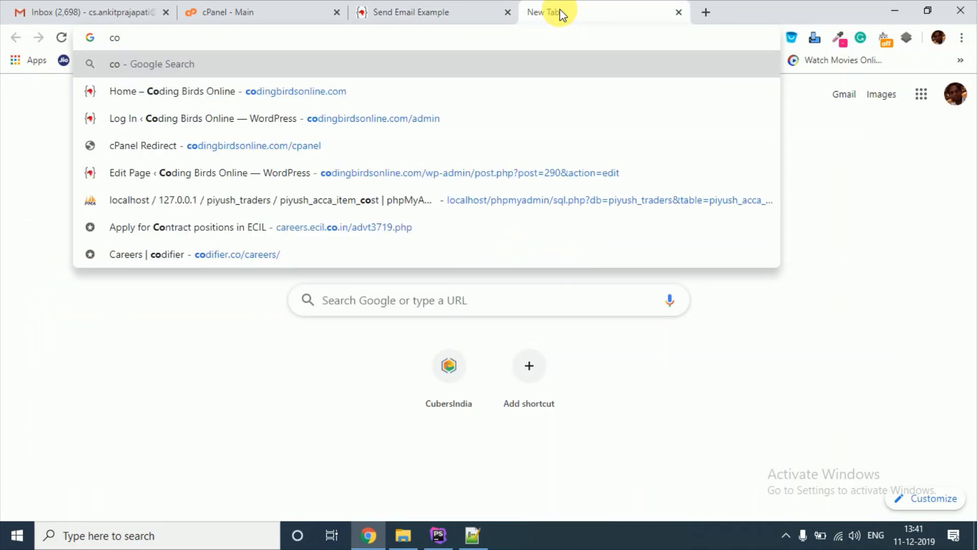
key(Down)
key(Down)
key(Down)
key(Return)
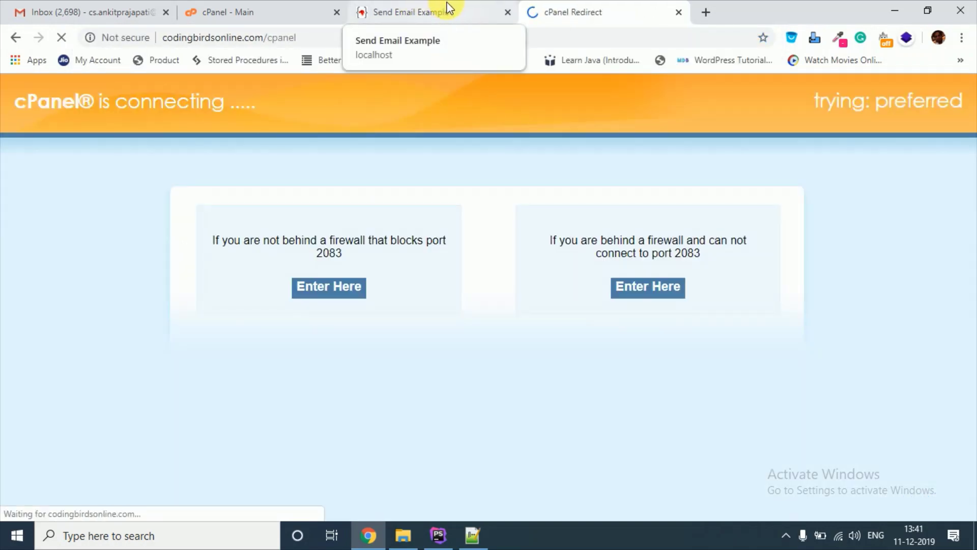
click(441, 6)
click(541, 9)
click(458, 12)
click(578, 9)
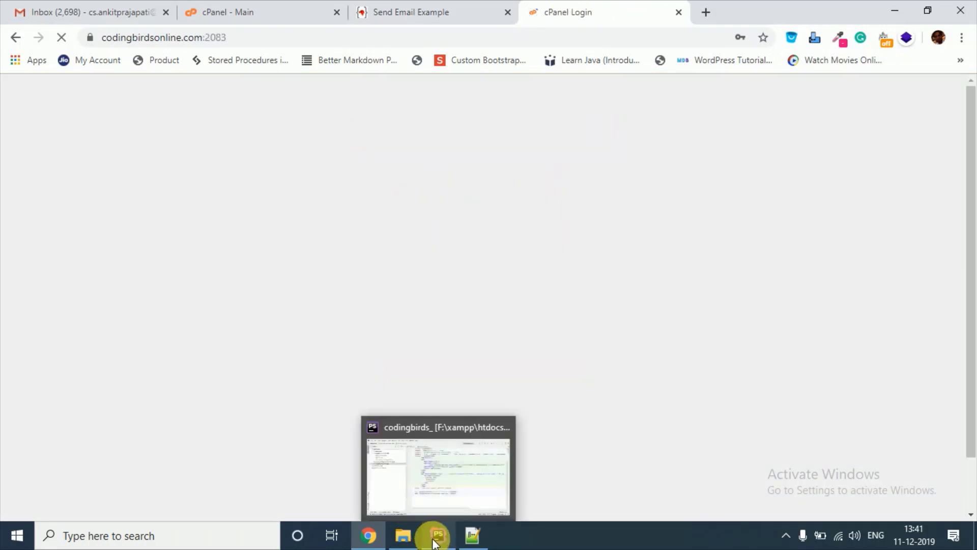
click(511, 381)
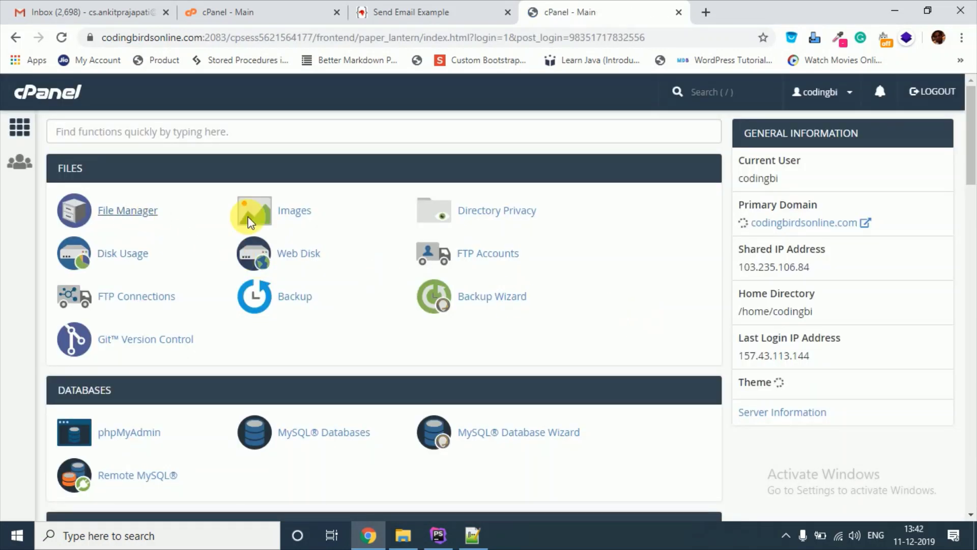
Step: Open File Manager and navigate to public_html/demo/sending-mail-using-php
click(128, 211)
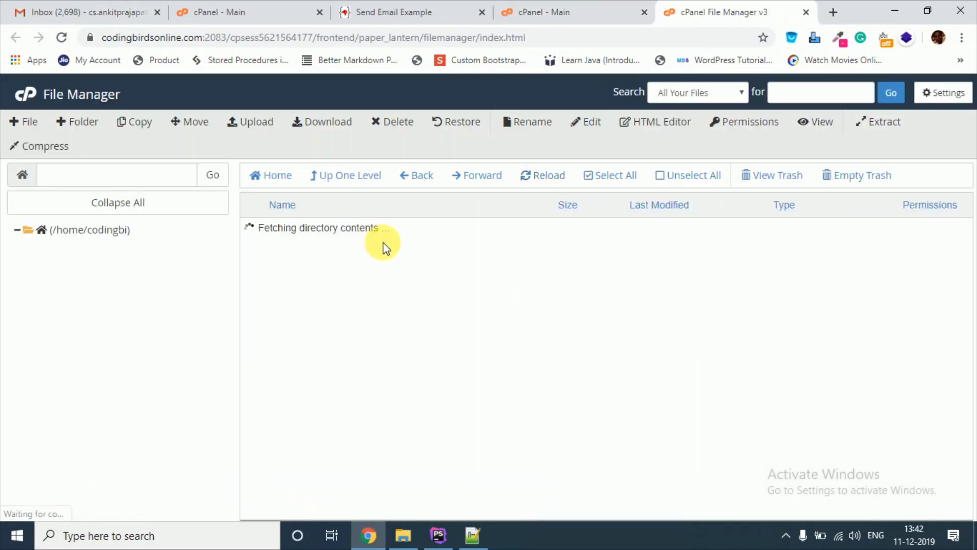
scroll(342, 377, down, 3)
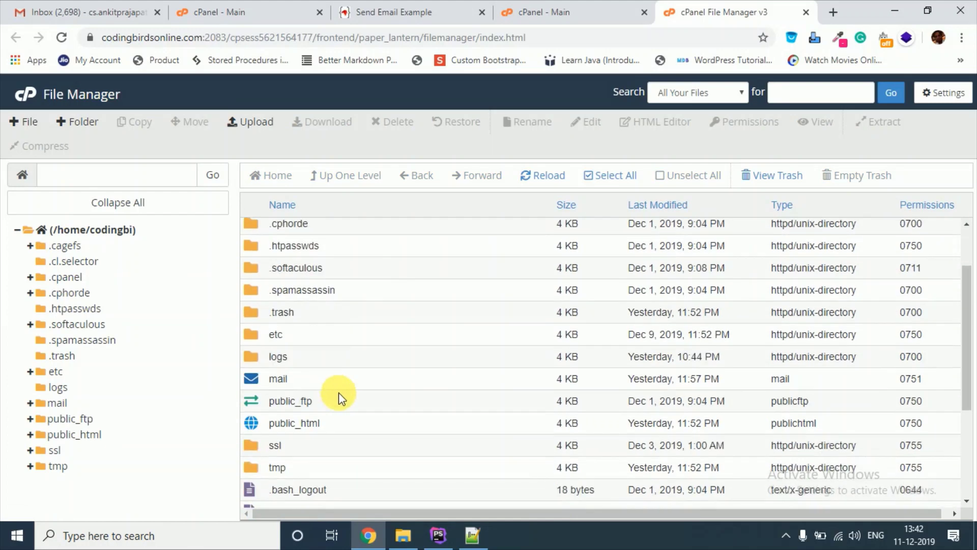
double_click(344, 421)
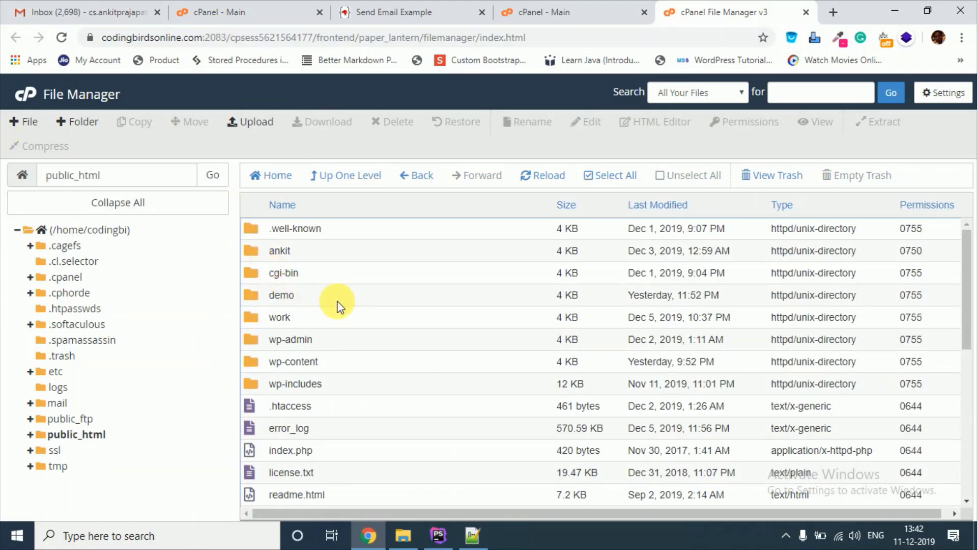
double_click(345, 302)
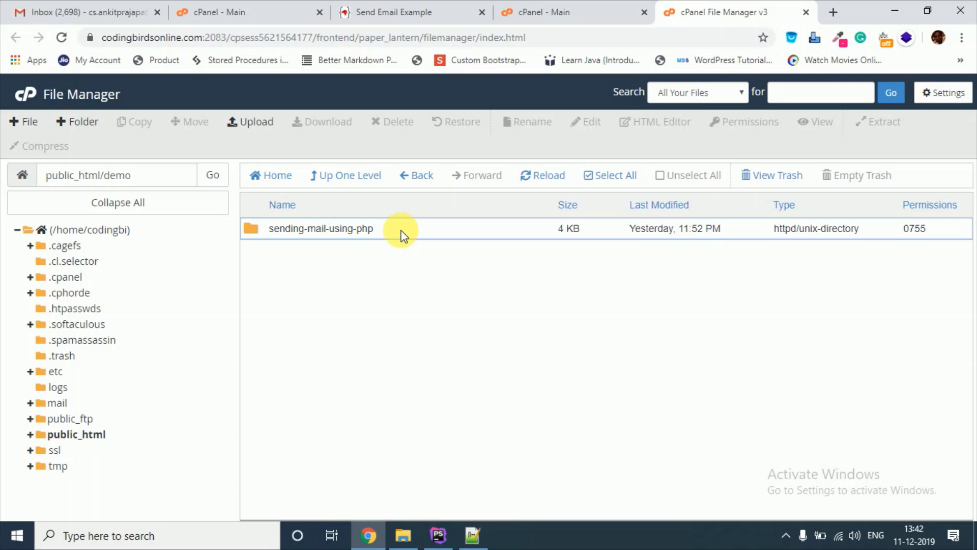
click(399, 230)
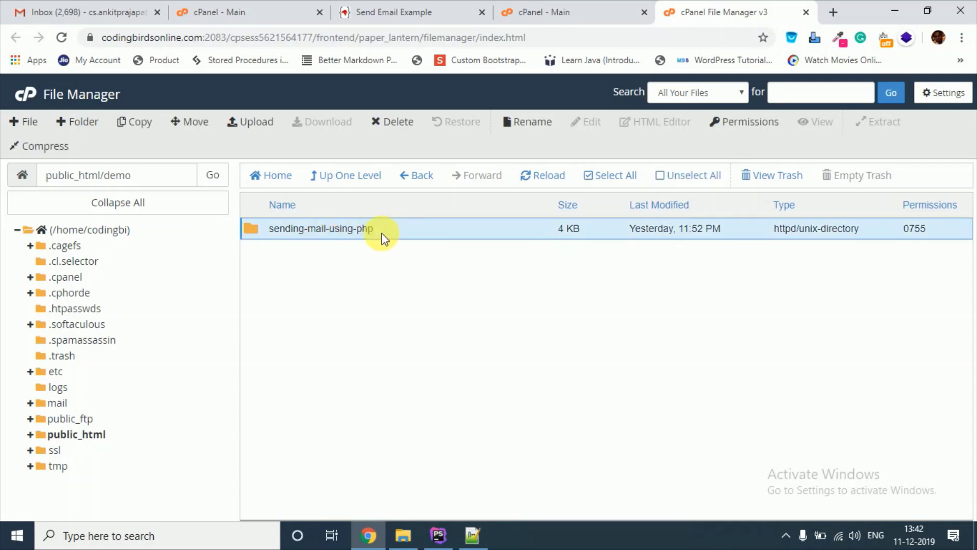
double_click(430, 228)
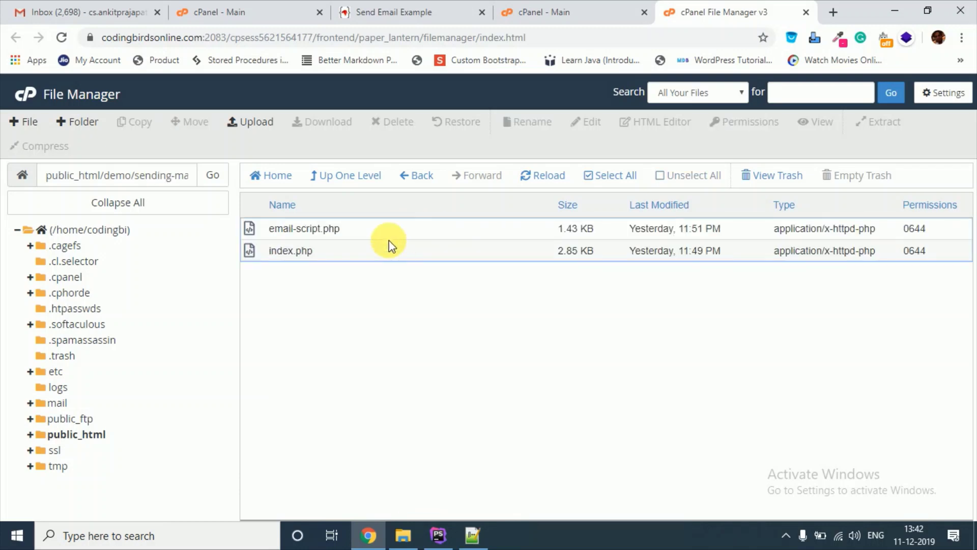
Step: Open index.php and email-script.php in the code editor, closing each afterward
click(349, 252)
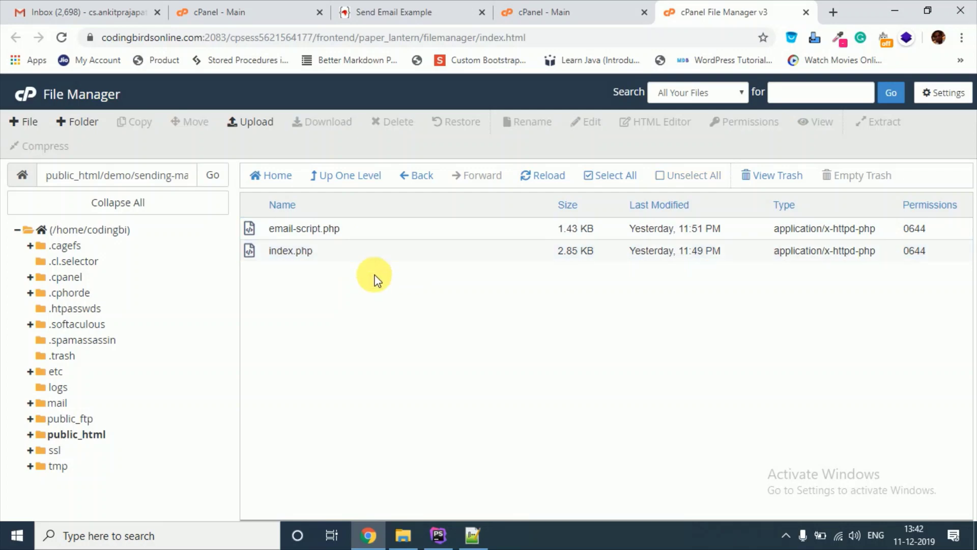
click(584, 126)
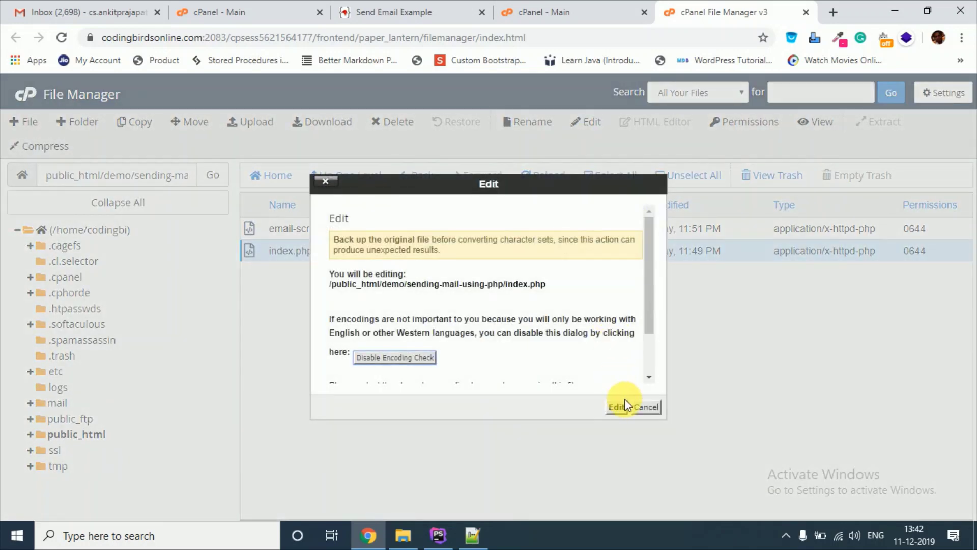
click(616, 407)
click(615, 11)
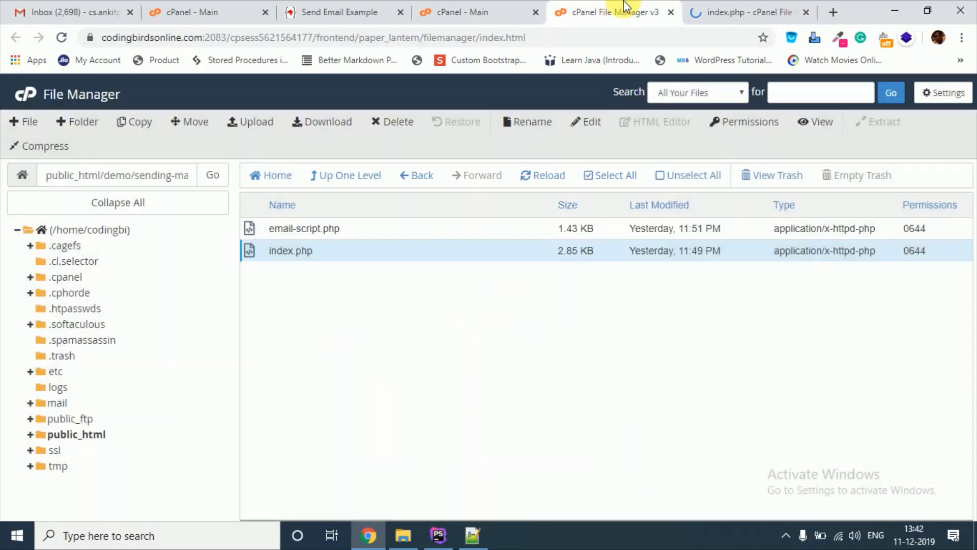
click(763, 12)
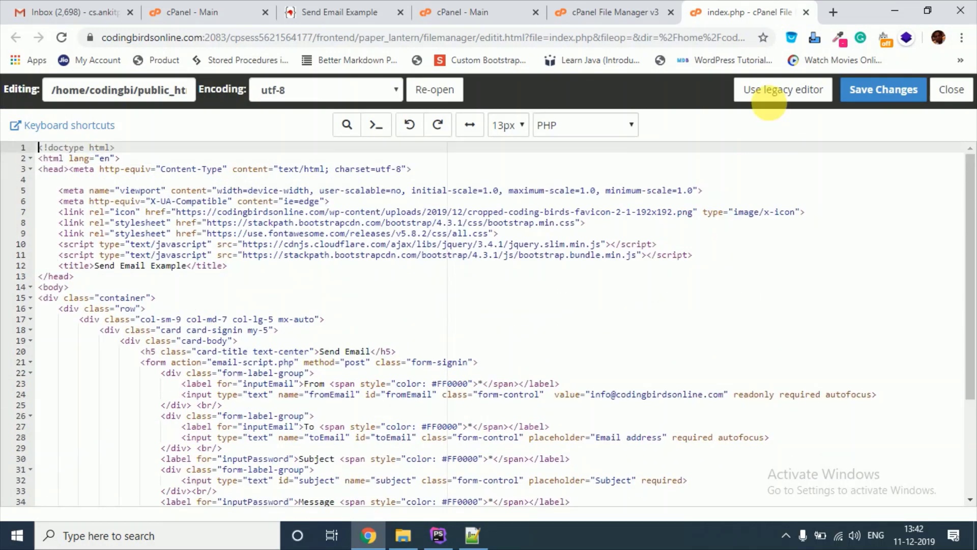
click(952, 90)
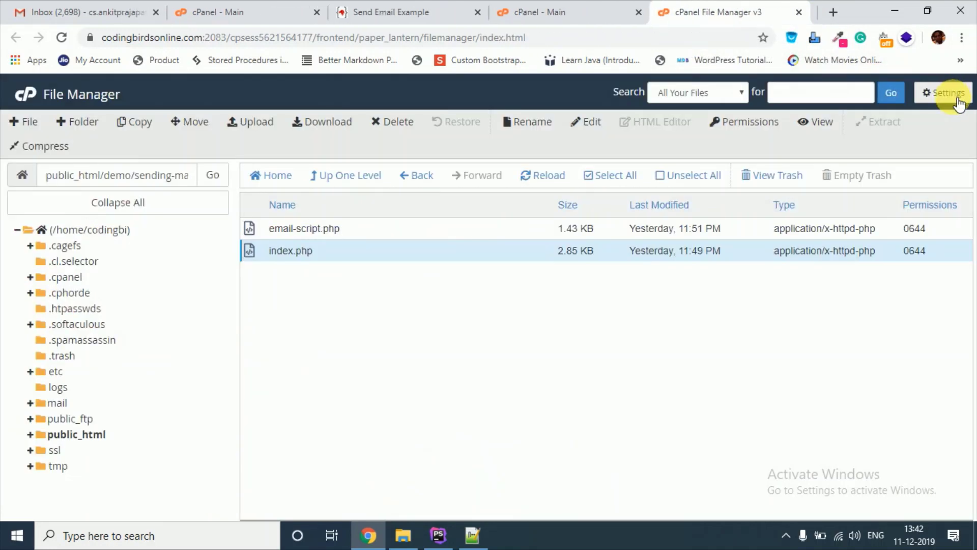
click(393, 229)
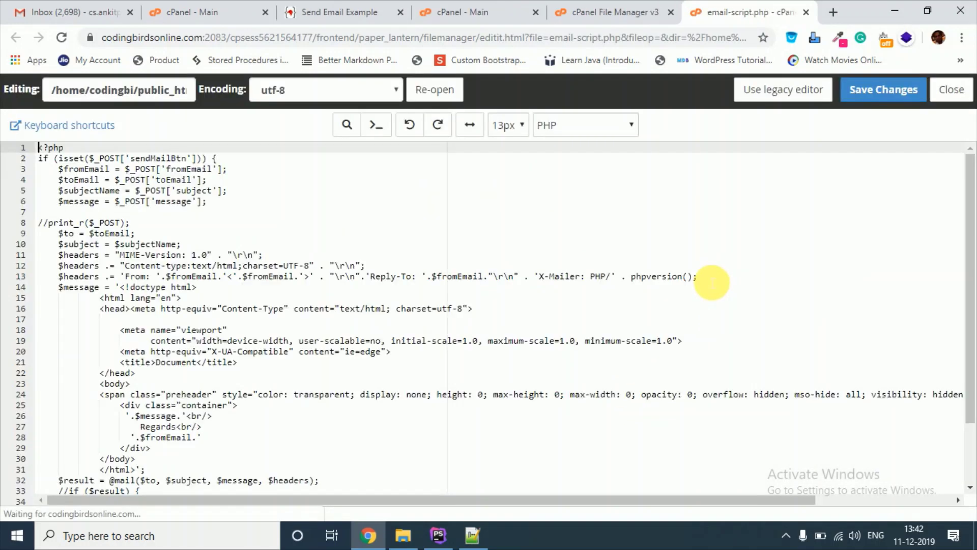
scroll(706, 271, down, 1)
scroll(707, 272, up, 2)
scroll(153, 276, up, 1)
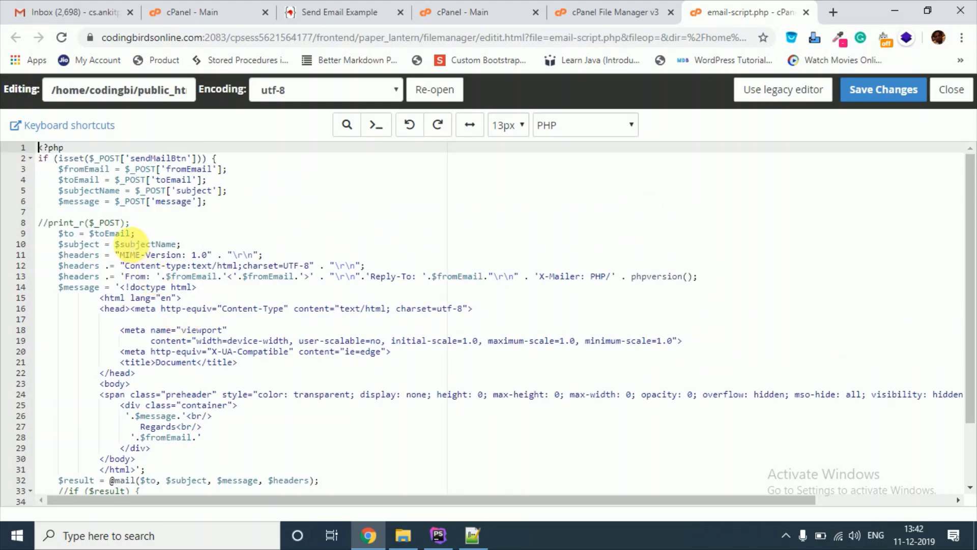
scroll(260, 438, down, 1)
click(438, 414)
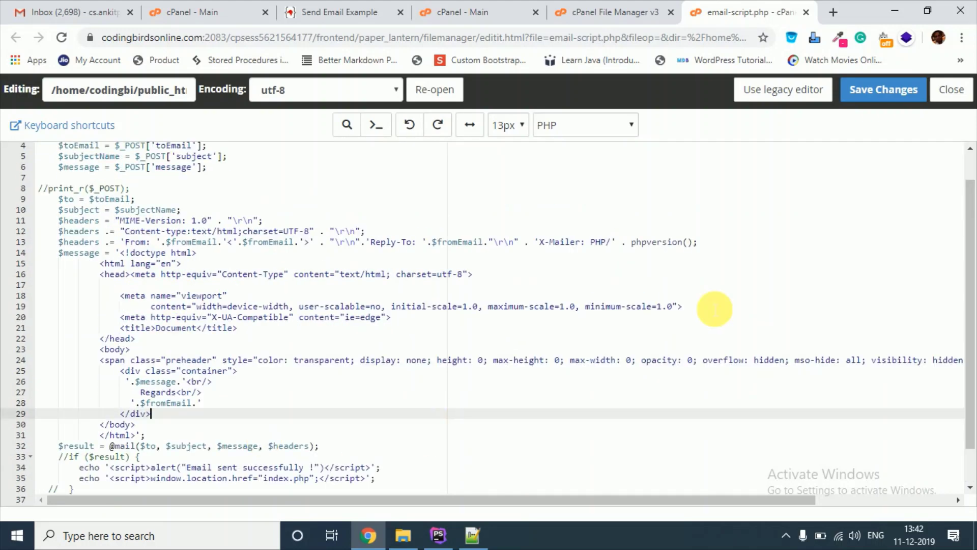
click(951, 89)
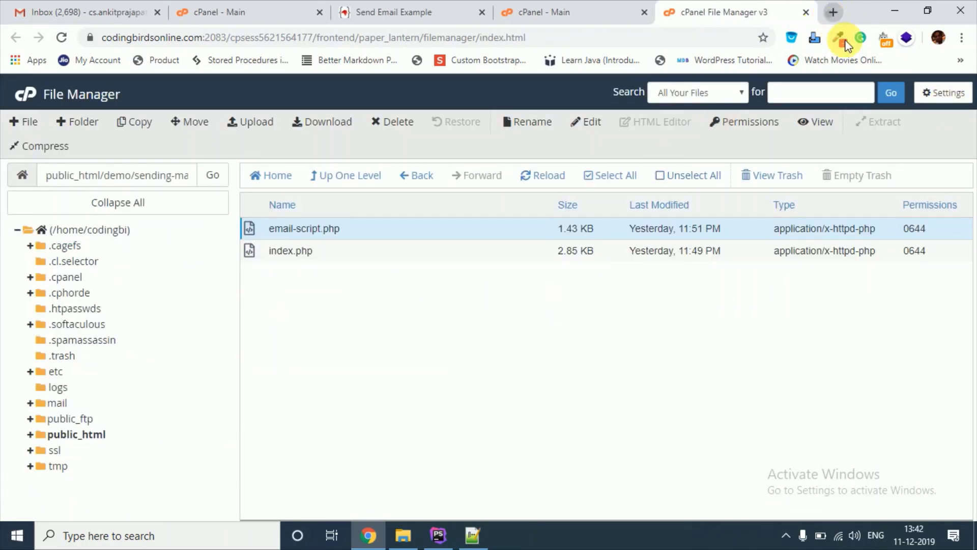
Step: Load the live Send Email form in a new tab and compare it with localhost
click(833, 12)
text(c)
key(End)
text(/de)
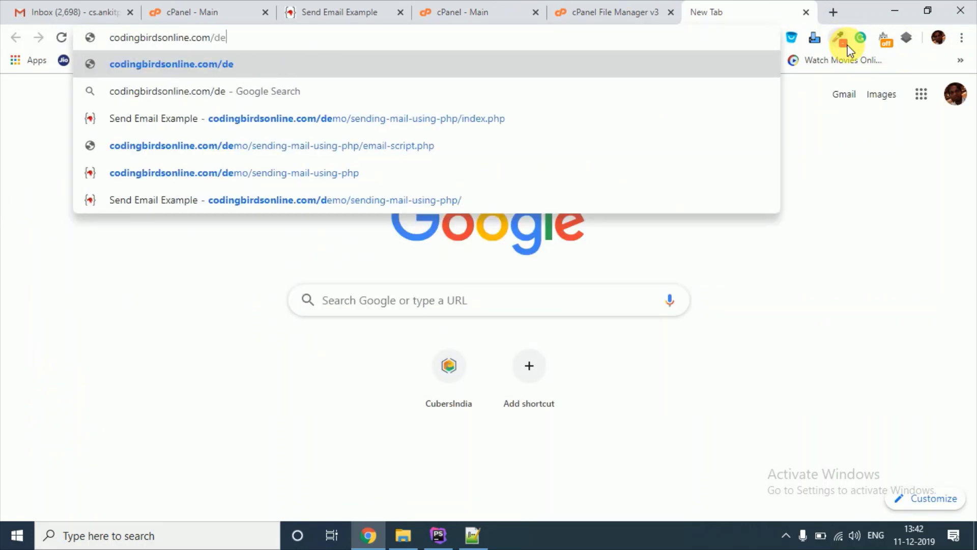
text(m)
key(Down)
key(Down)
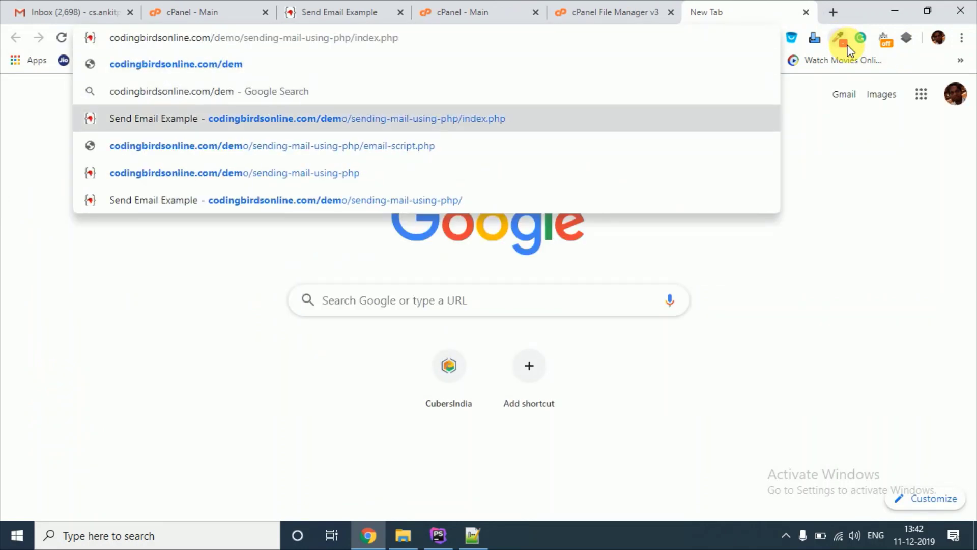
key(BackSpace)
key(BackSpace)
key(BackSpace)
key(BackSpace)
key(BackSpace)
key(BackSpace)
key(BackSpace)
key(Return)
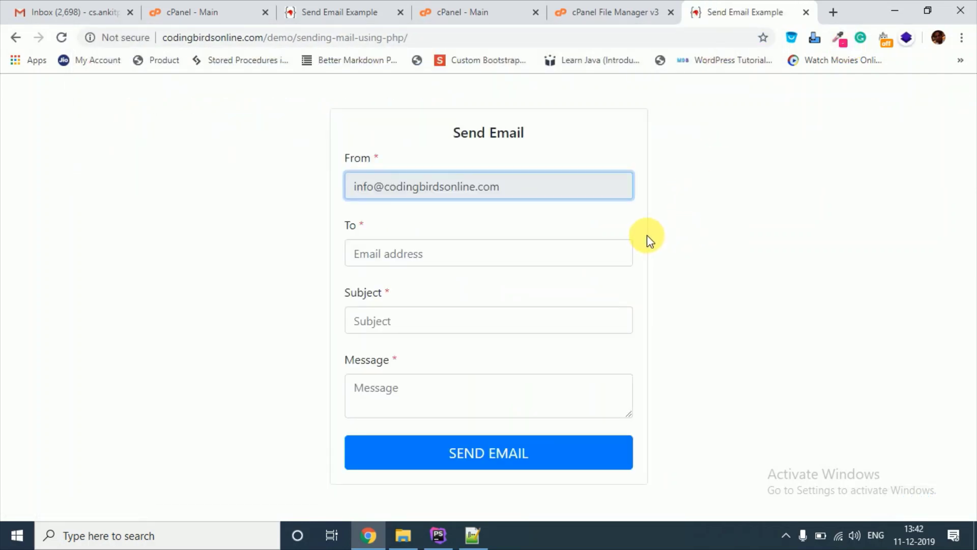
click(733, 245)
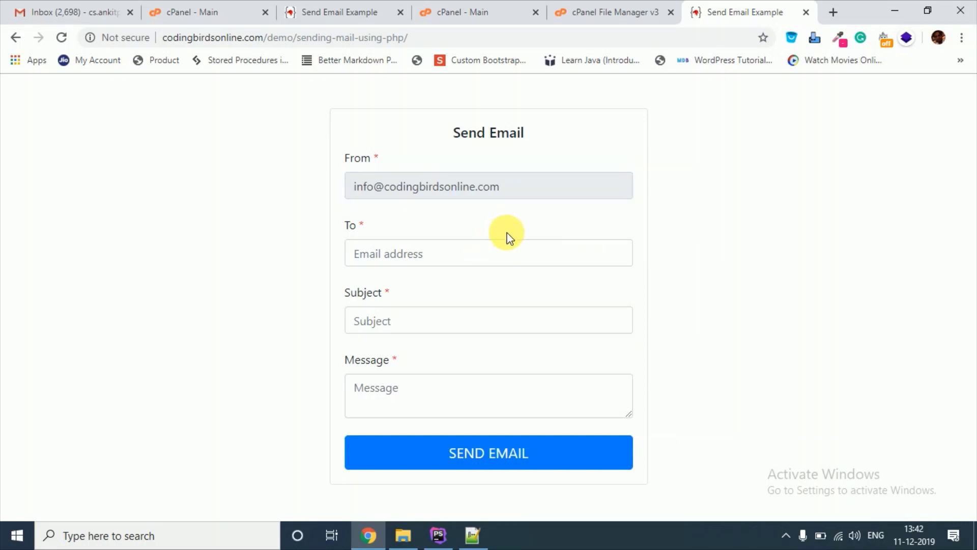
click(367, 11)
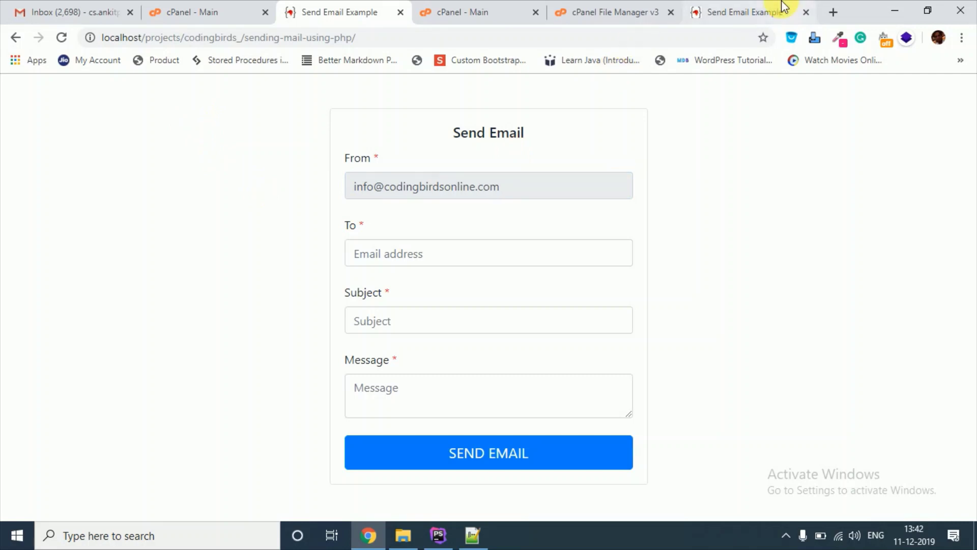
click(738, 13)
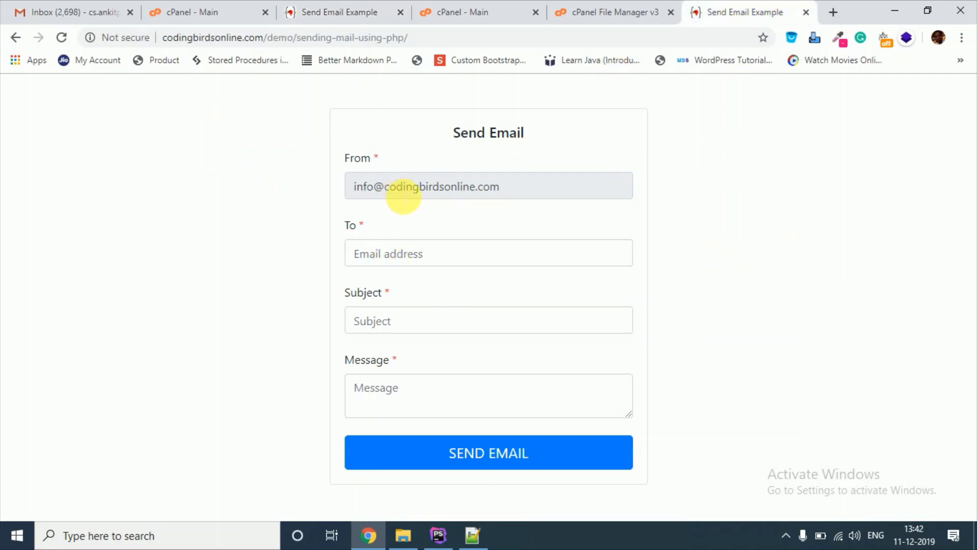
drag(503, 187, 327, 191)
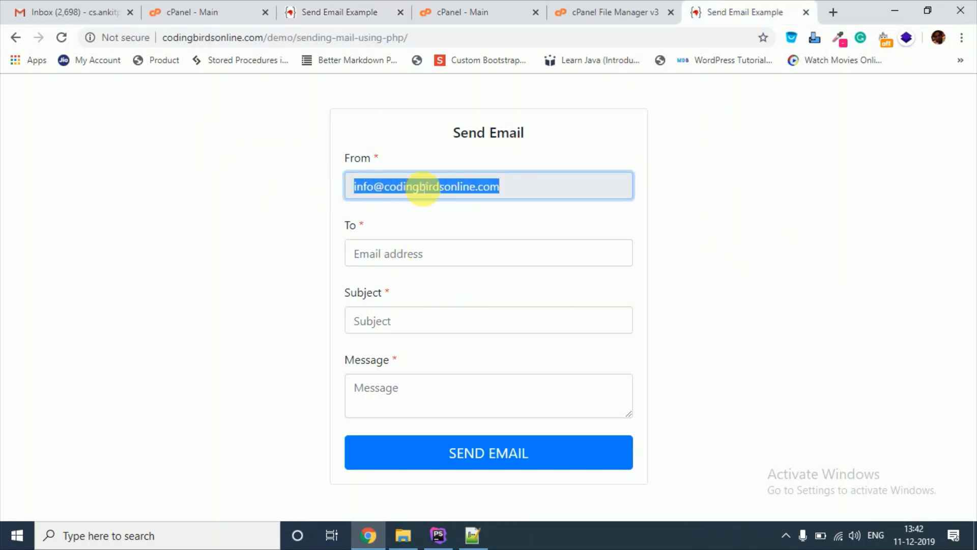
double_click(466, 189)
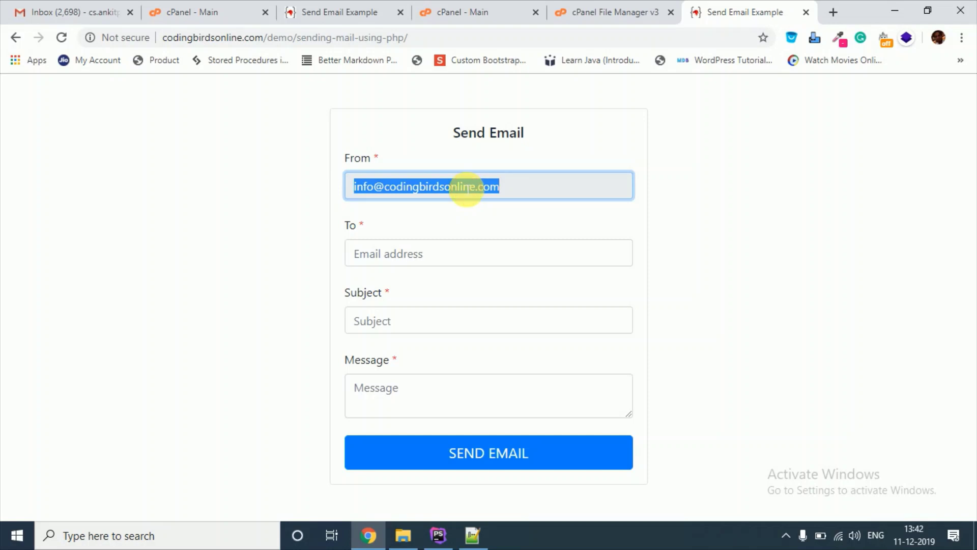
Step: Fill in the suggested To address, subject 'Test email subject' and a test message with Grammarly's fix
click(416, 256)
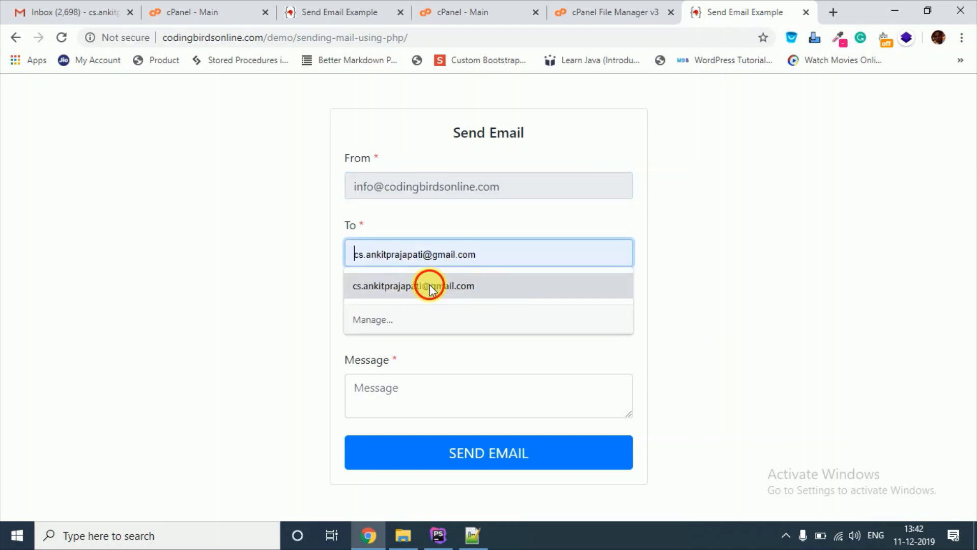
click(429, 287)
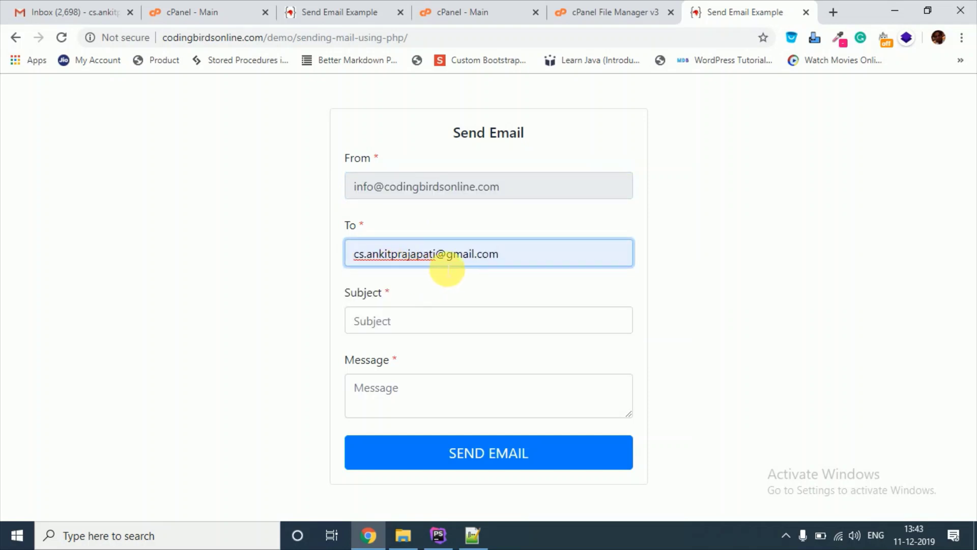
click(415, 321)
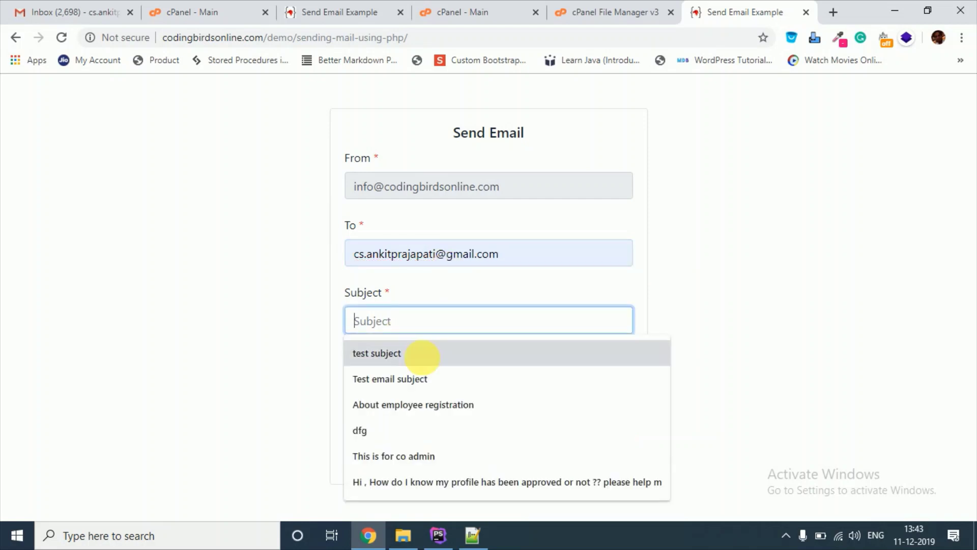
click(429, 377)
text(Hi, this is test email message)
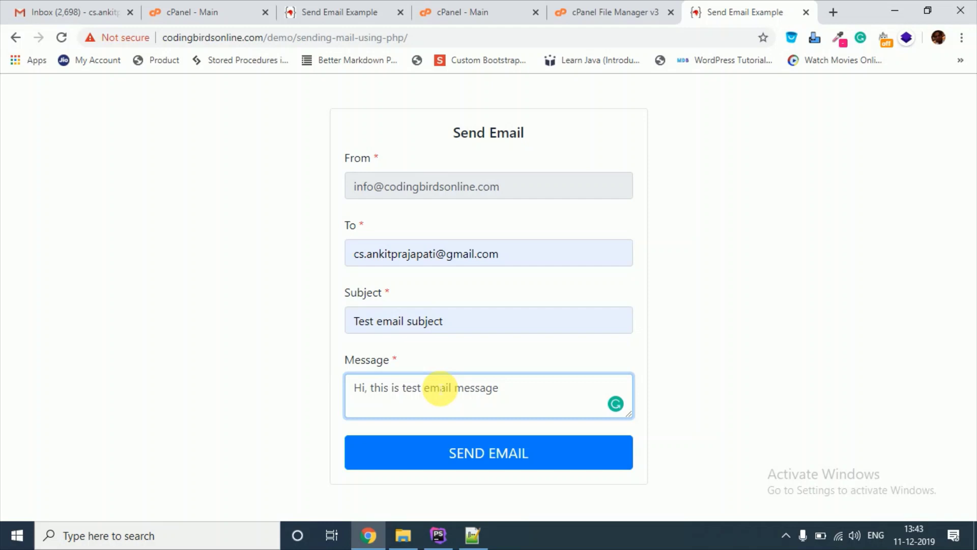
text(.)
click(829, 268)
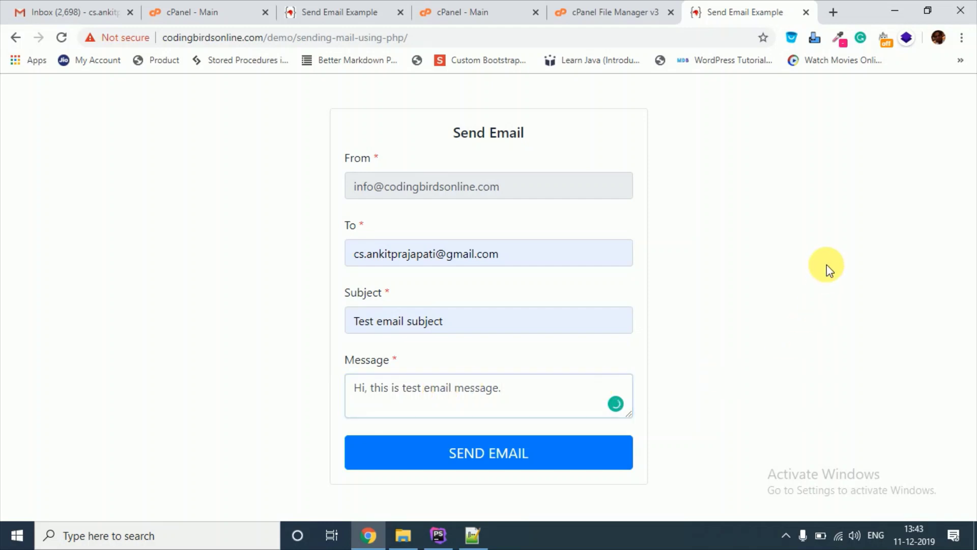
click(411, 388)
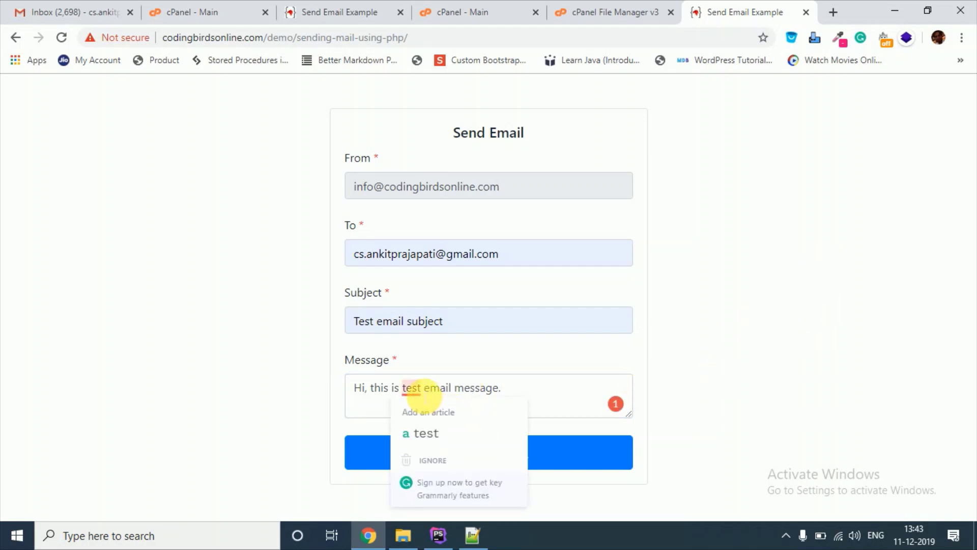
click(427, 433)
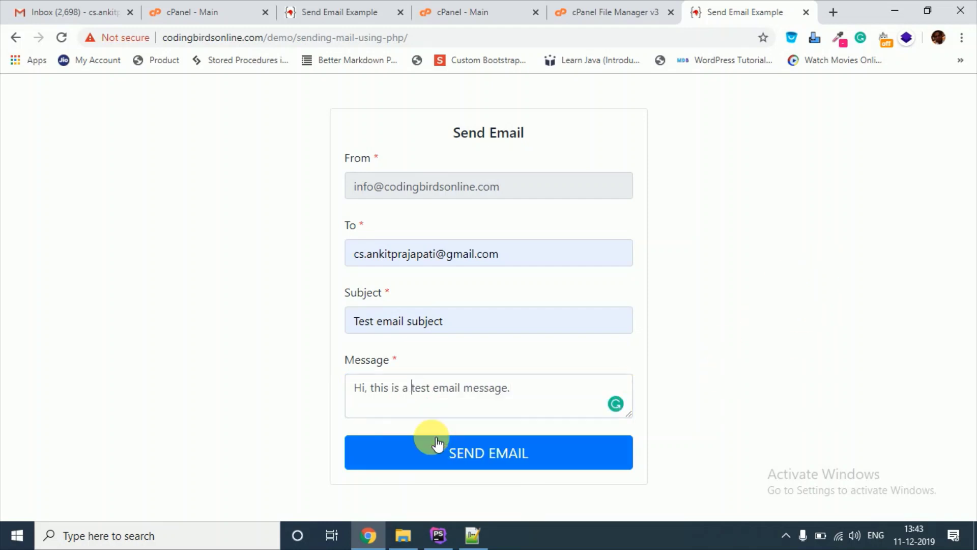
Step: Send the test email and open 'Test email subject' in the Gmail Primary inbox
click(481, 463)
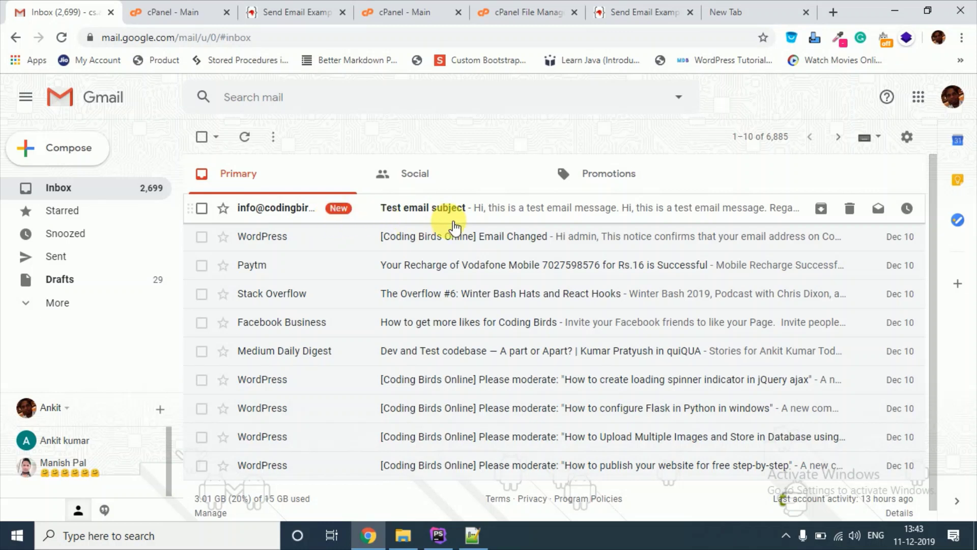
click(437, 227)
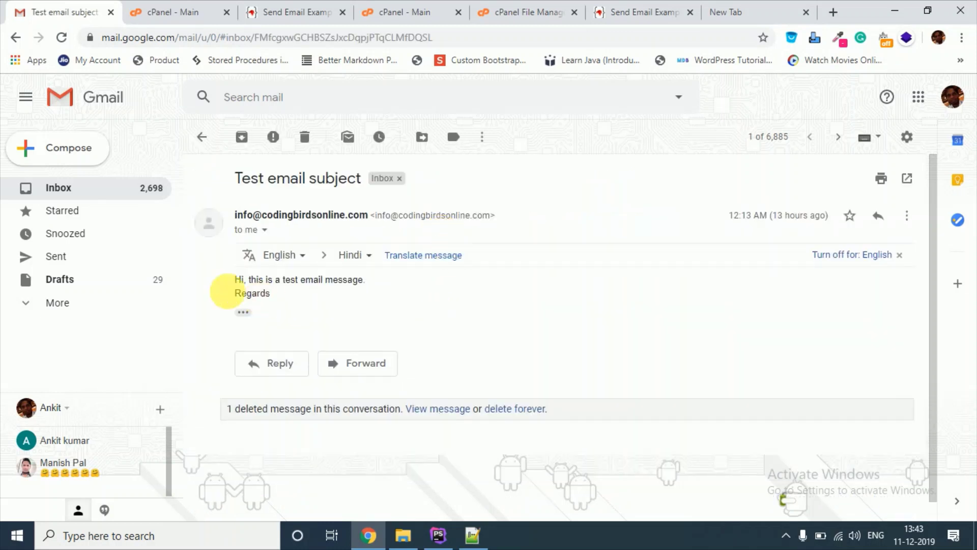
click(201, 136)
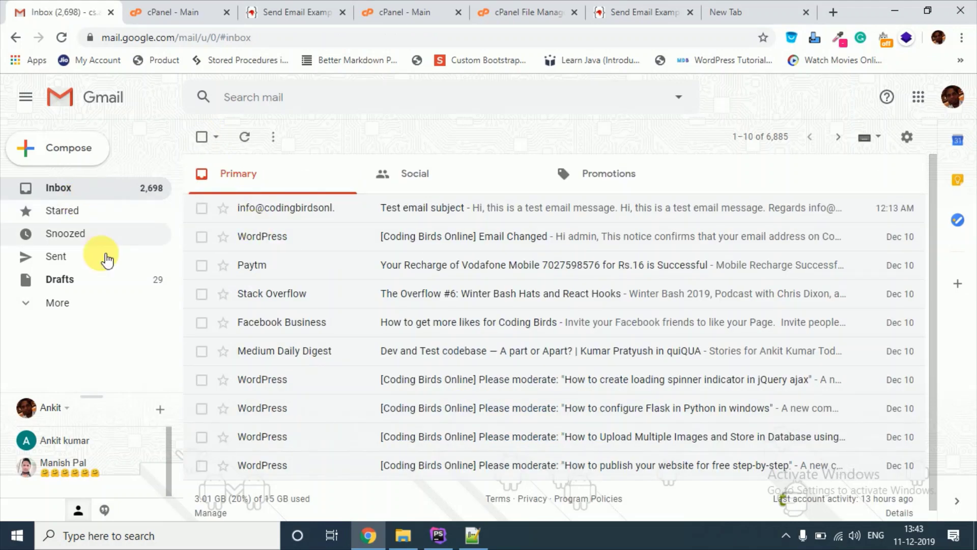
click(84, 306)
scroll(95, 332, down, 3)
scroll(103, 349, up, 1)
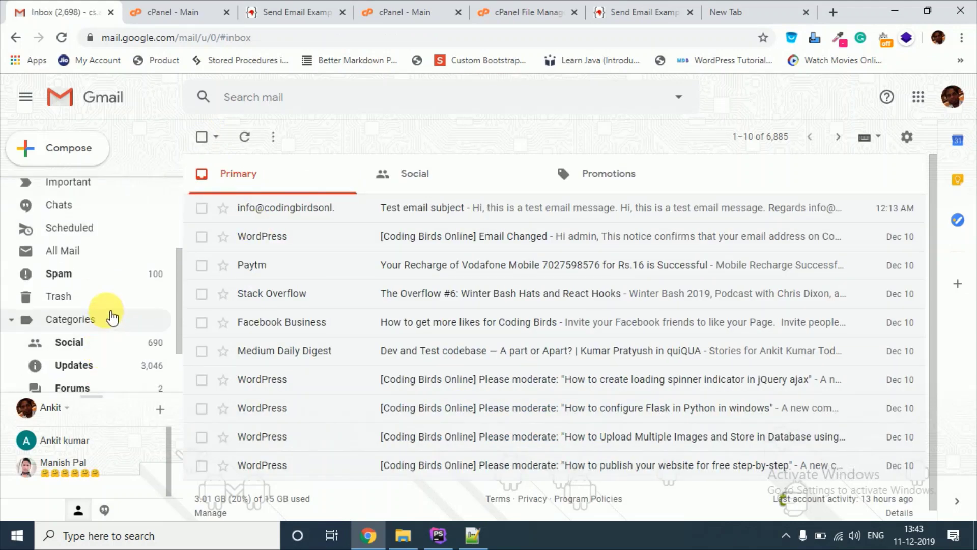
scroll(102, 316, up, 3)
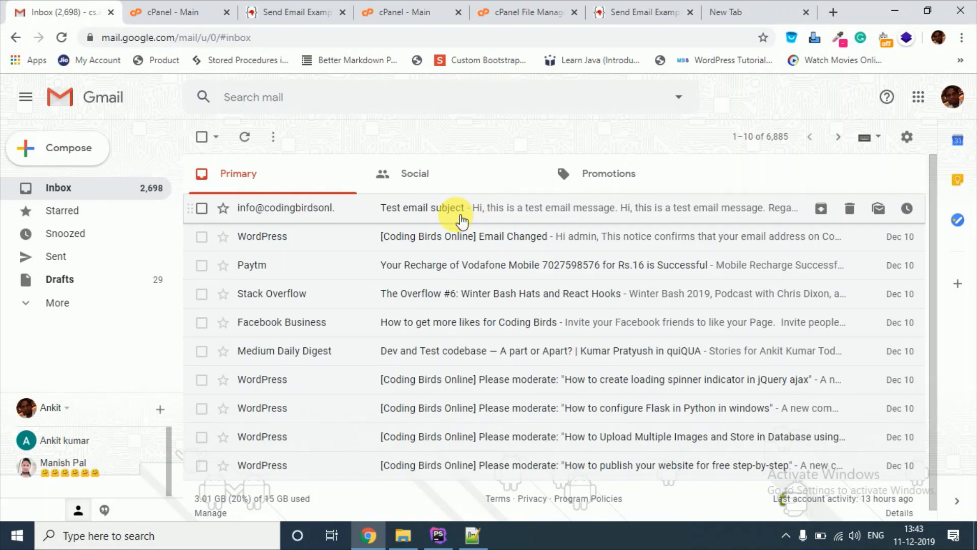
click(458, 209)
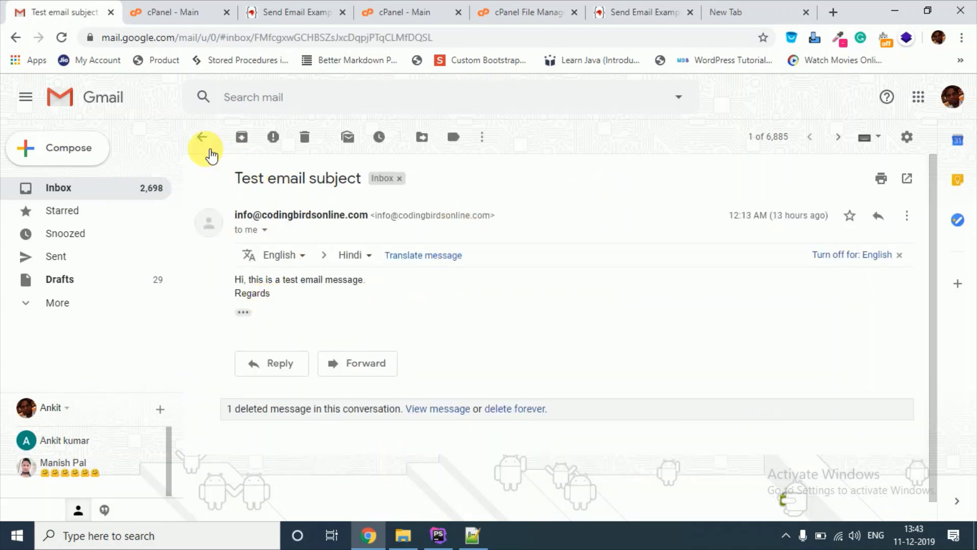
Step: Switch back to the 'Send Email Example' tab showing the cleared live form
click(625, 11)
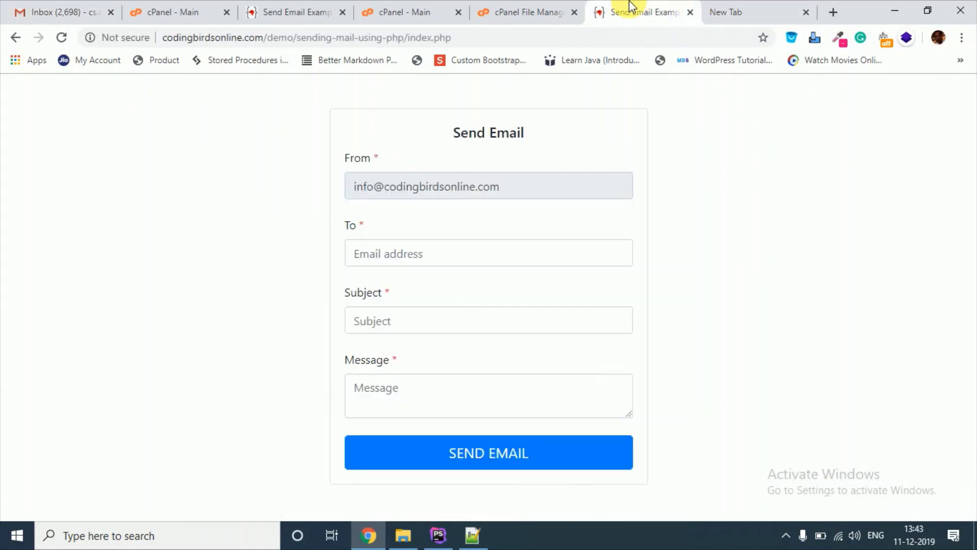